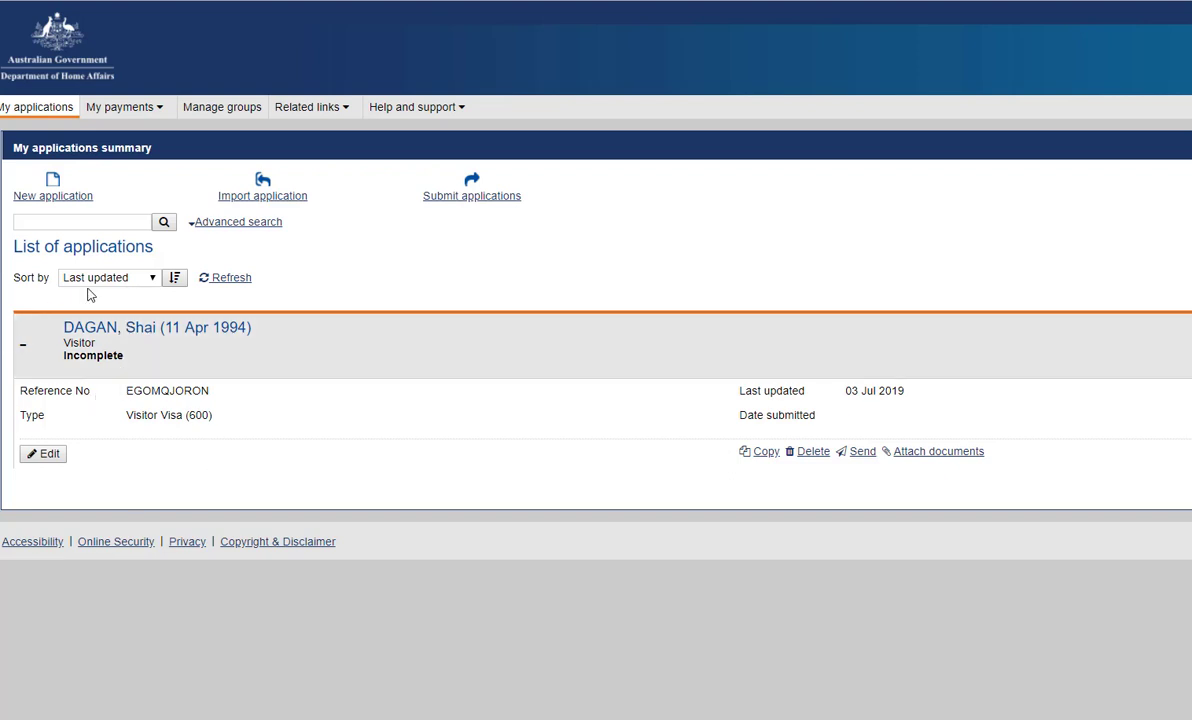
Open the incomplete Visitor Visa (600) application for editing, highlight its Transaction Reference Number, and continue past the terms and conditions.
left_click(45, 455)
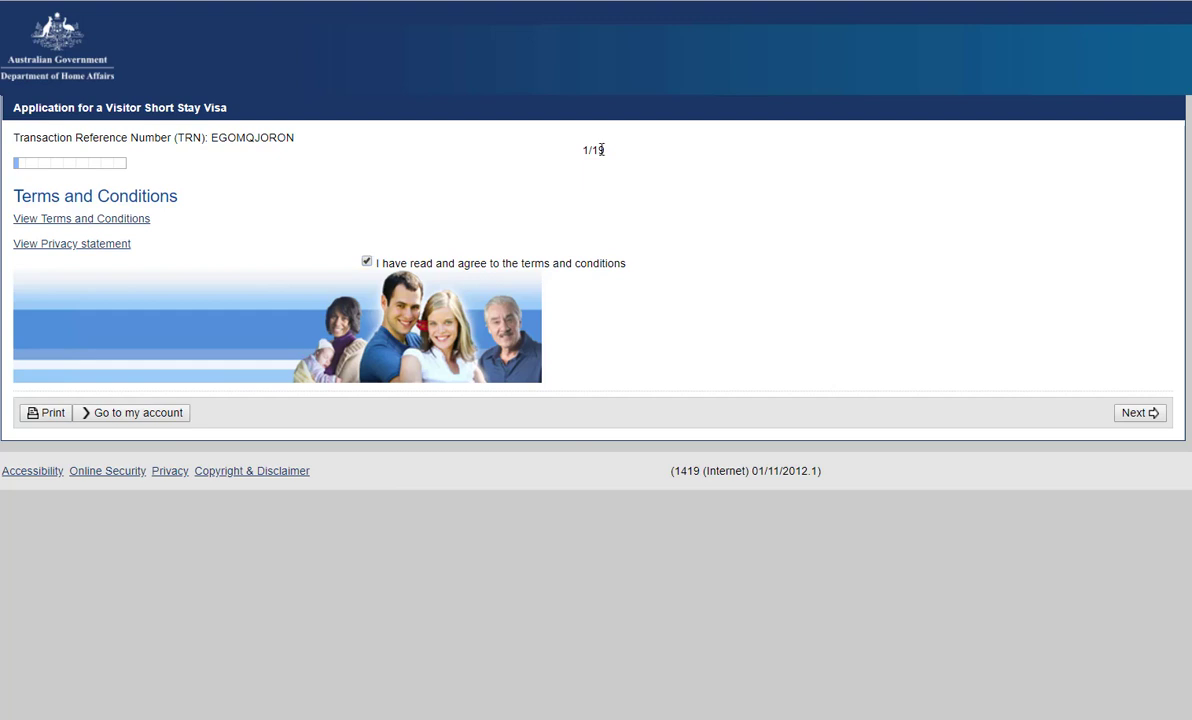
left_click_drag(298, 137, 211, 138)
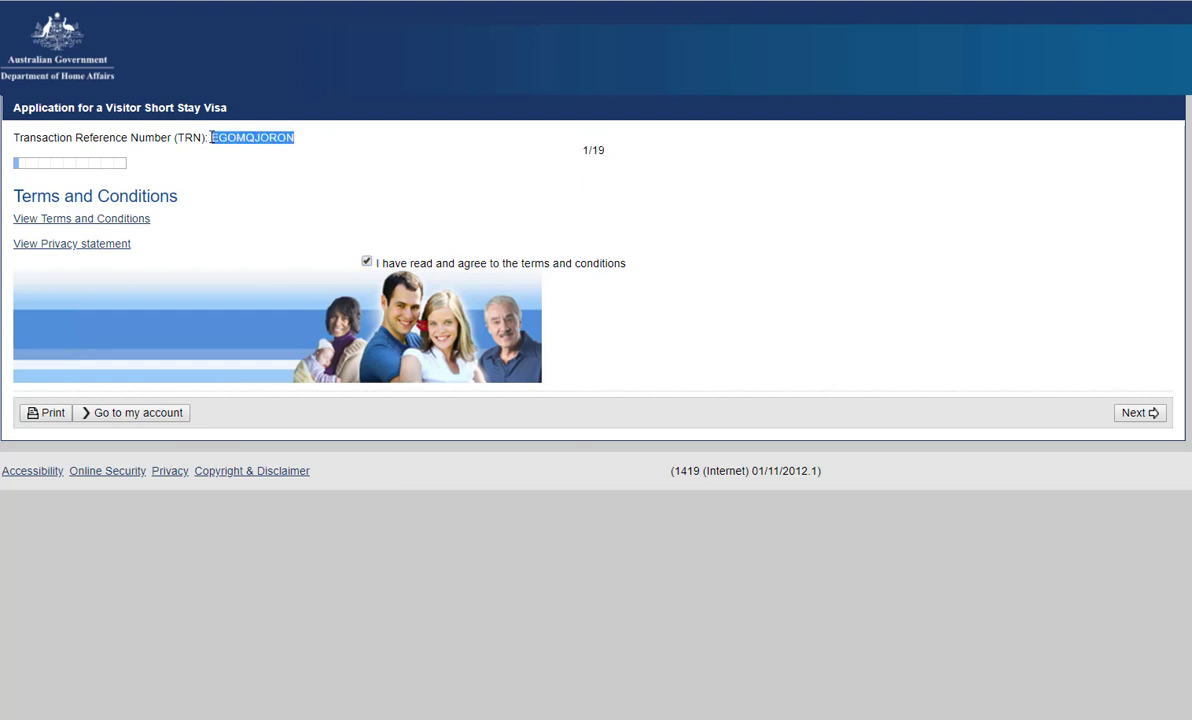
left_click(204, 141)
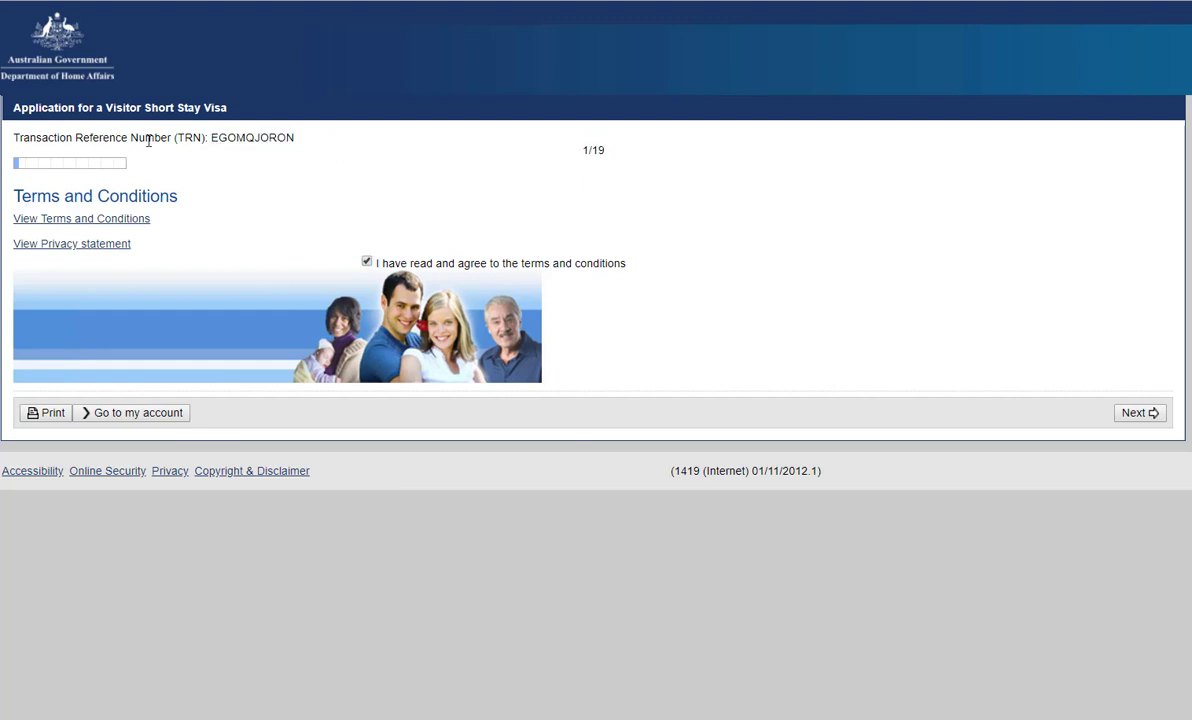
left_click_drag(213, 138, 295, 141)
left_click(296, 142)
left_click(1135, 417)
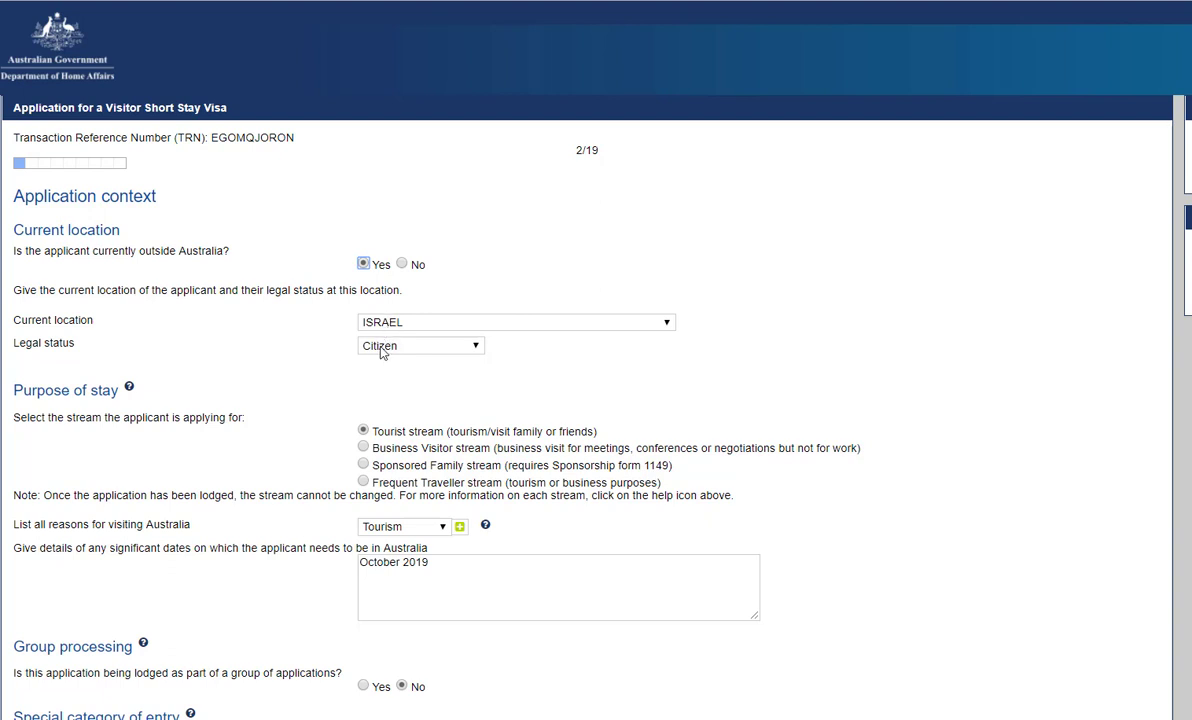
Examine the current location, purpose of stay, available reasons for visiting Australia and significant dates on the Application context page.
scroll(428, 376, "down", 1)
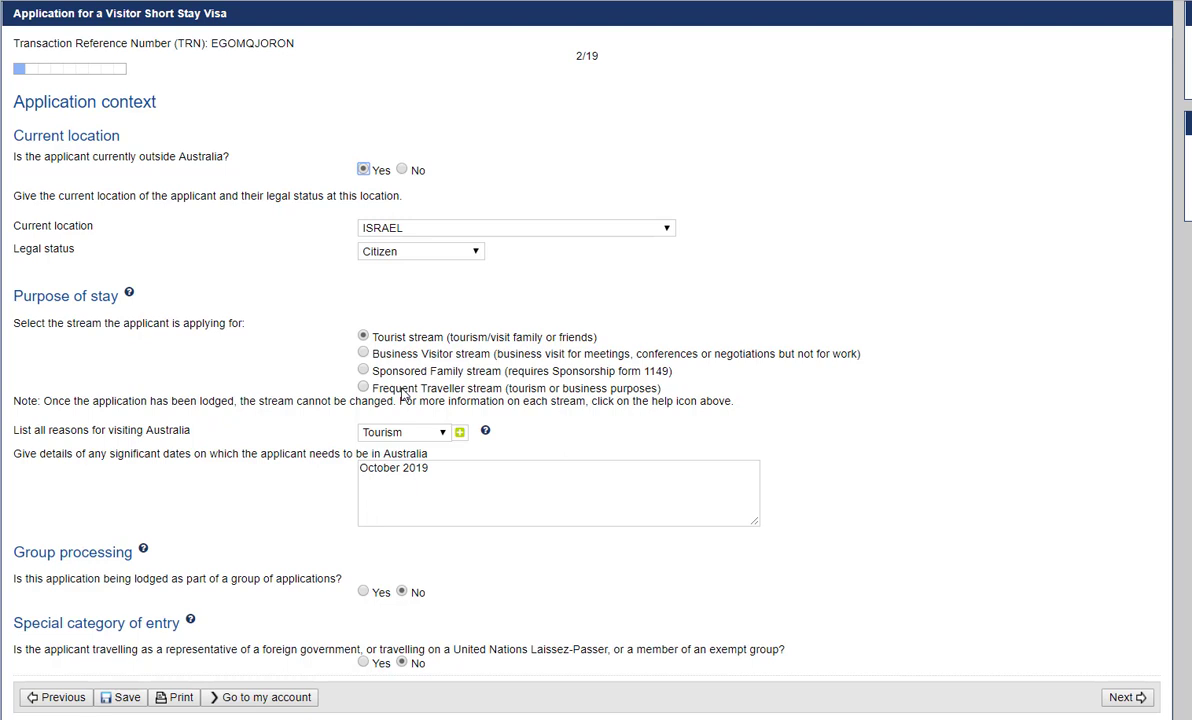
left_click(440, 432)
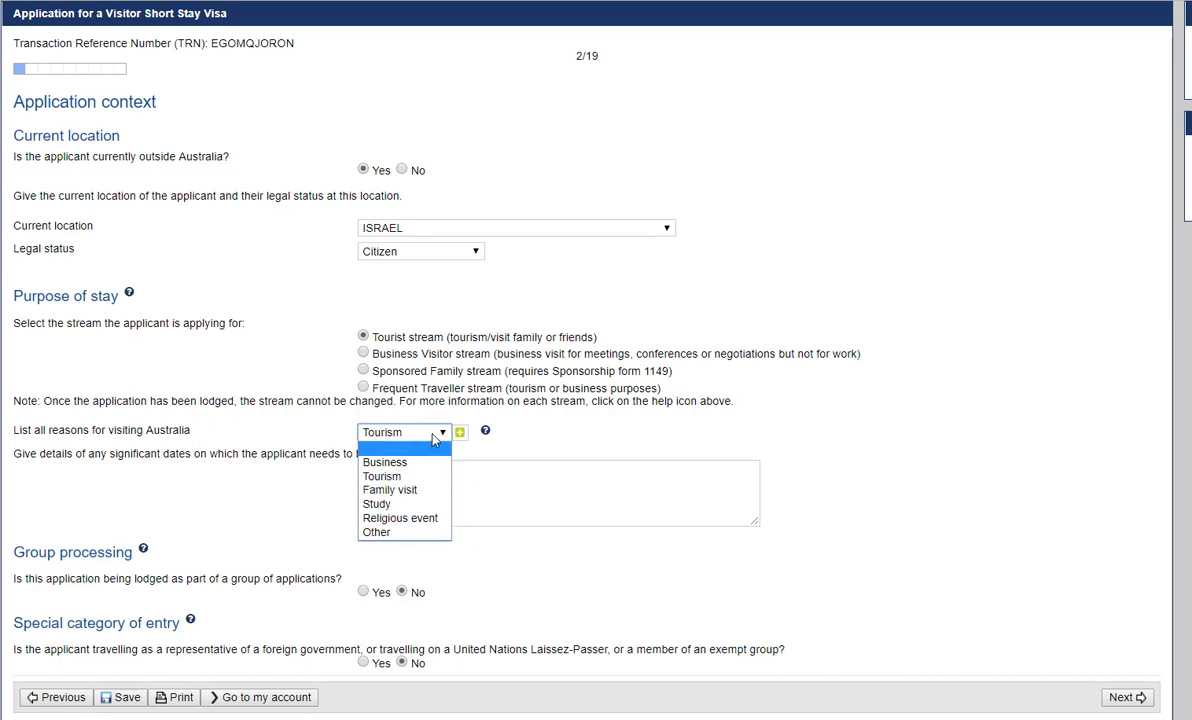
left_click(311, 486)
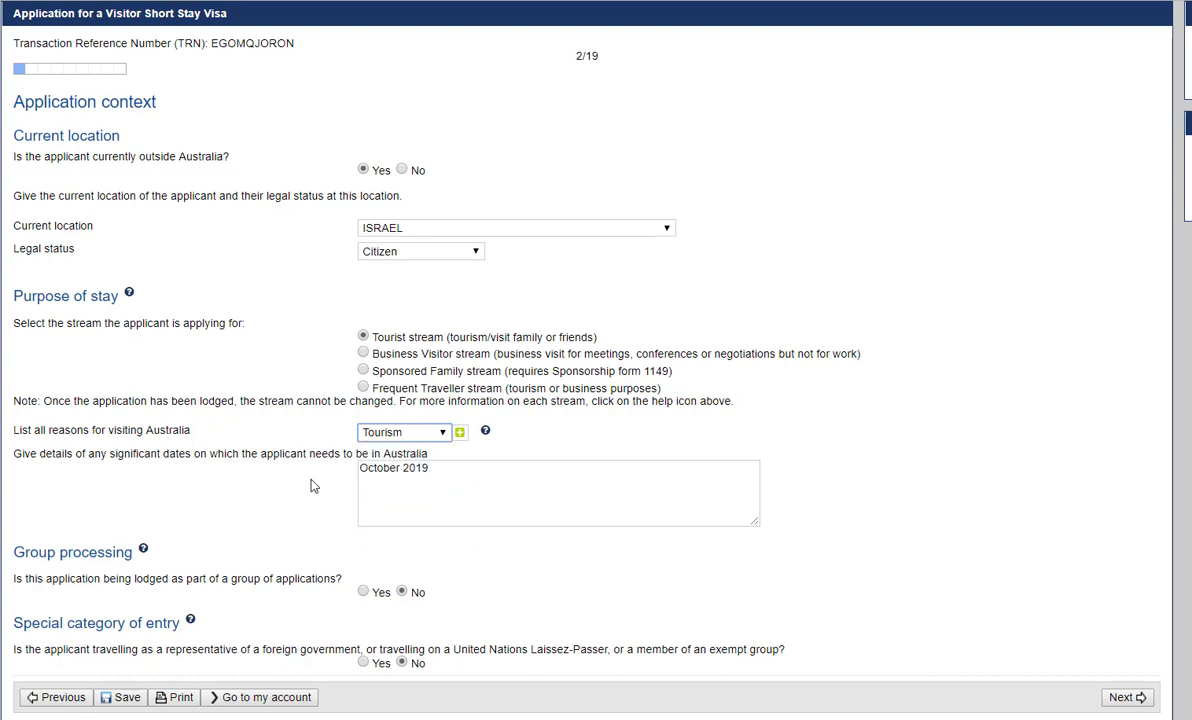
left_click(442, 476)
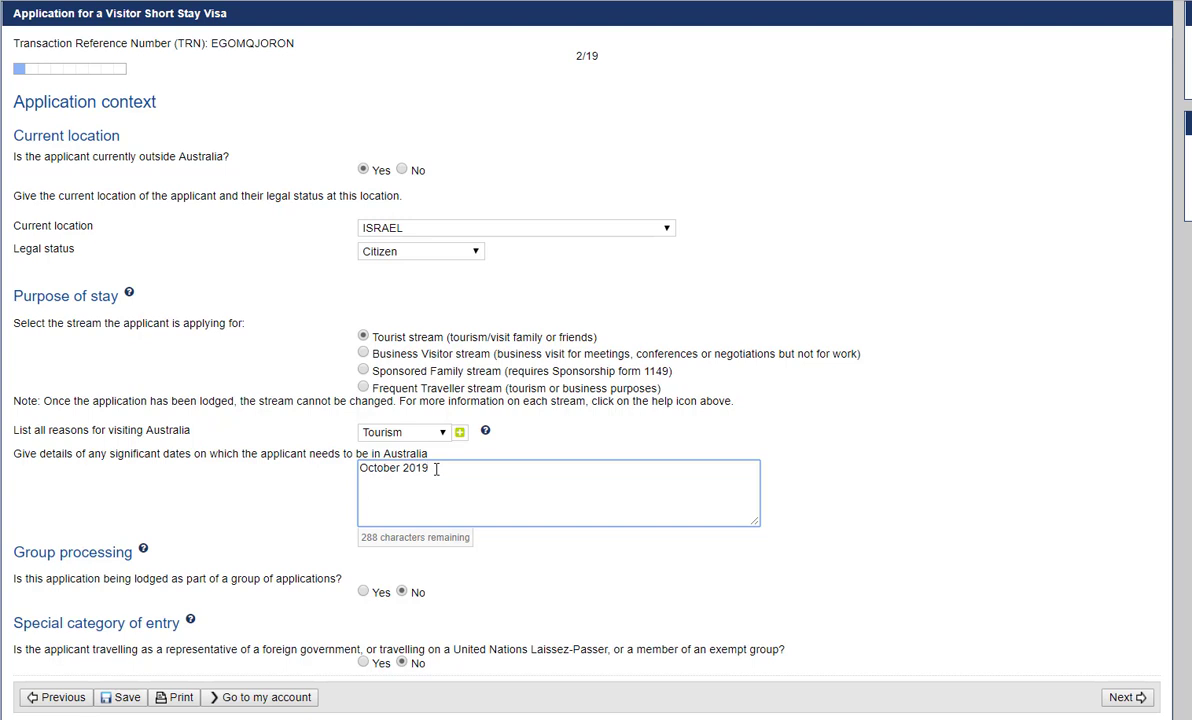
scroll(128, 499, "down", 1)
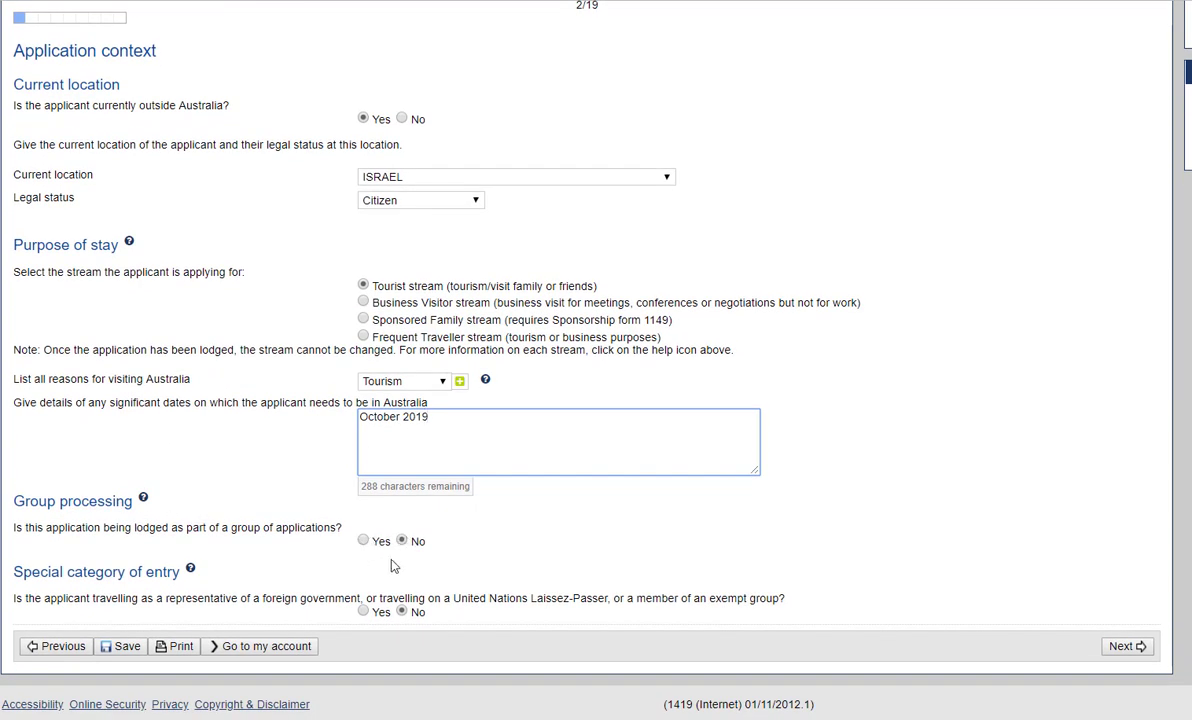
Answer Yes to lodging the application as part of a group, inspect the group type options, and discard the new group details.
left_click(363, 541)
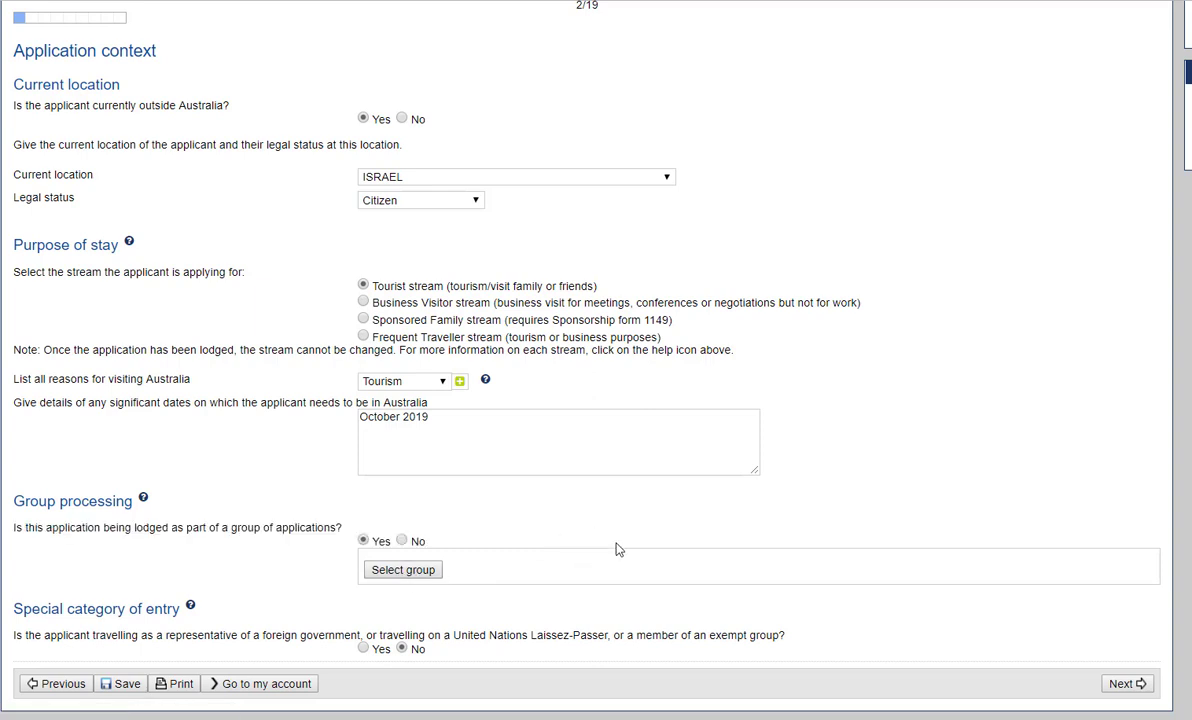
left_click(388, 569)
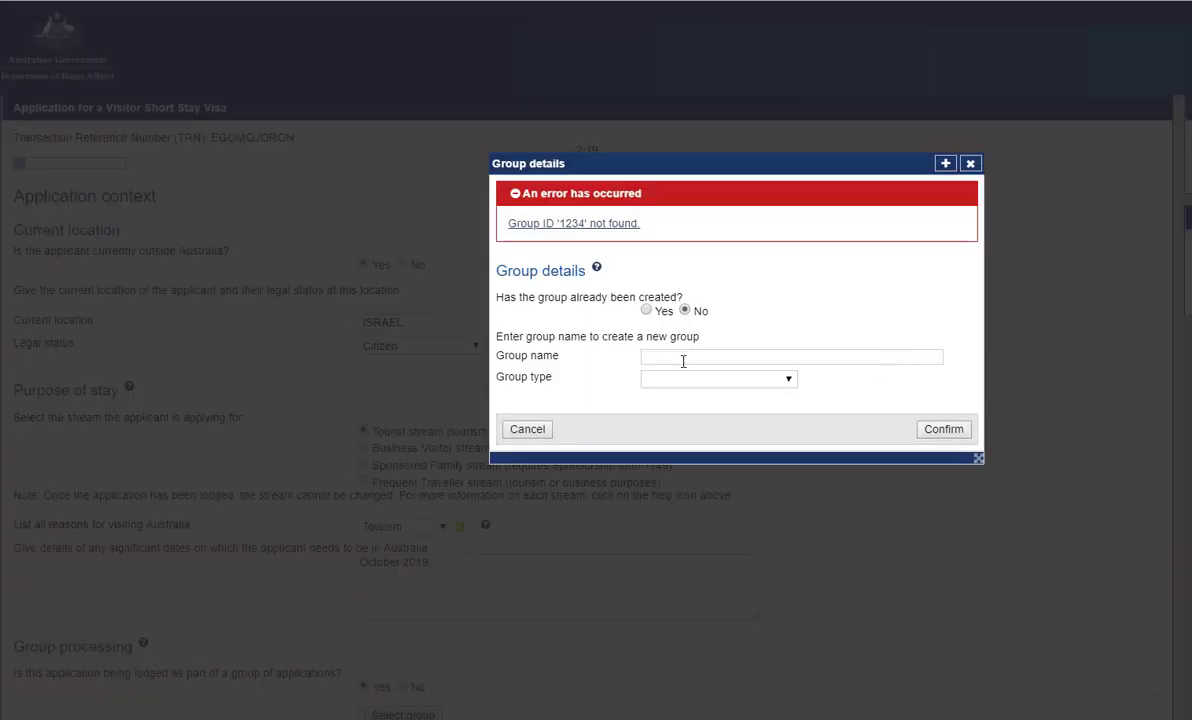
left_click(668, 380)
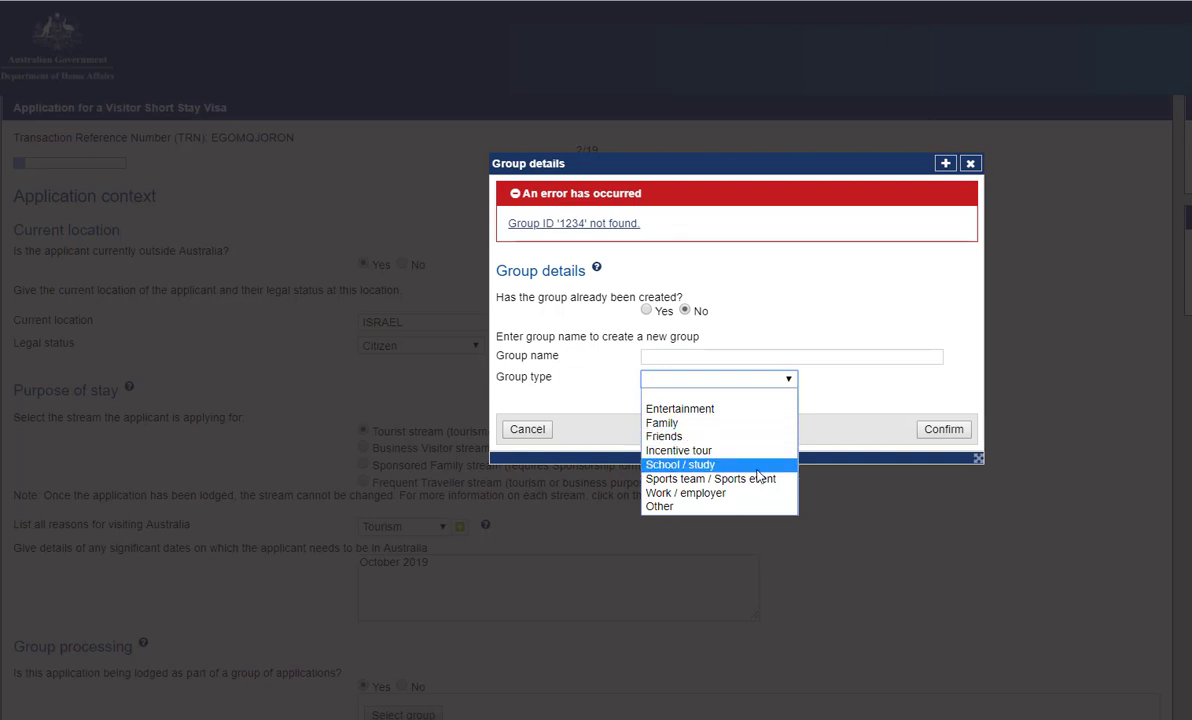
left_click(586, 397)
left_click(527, 429)
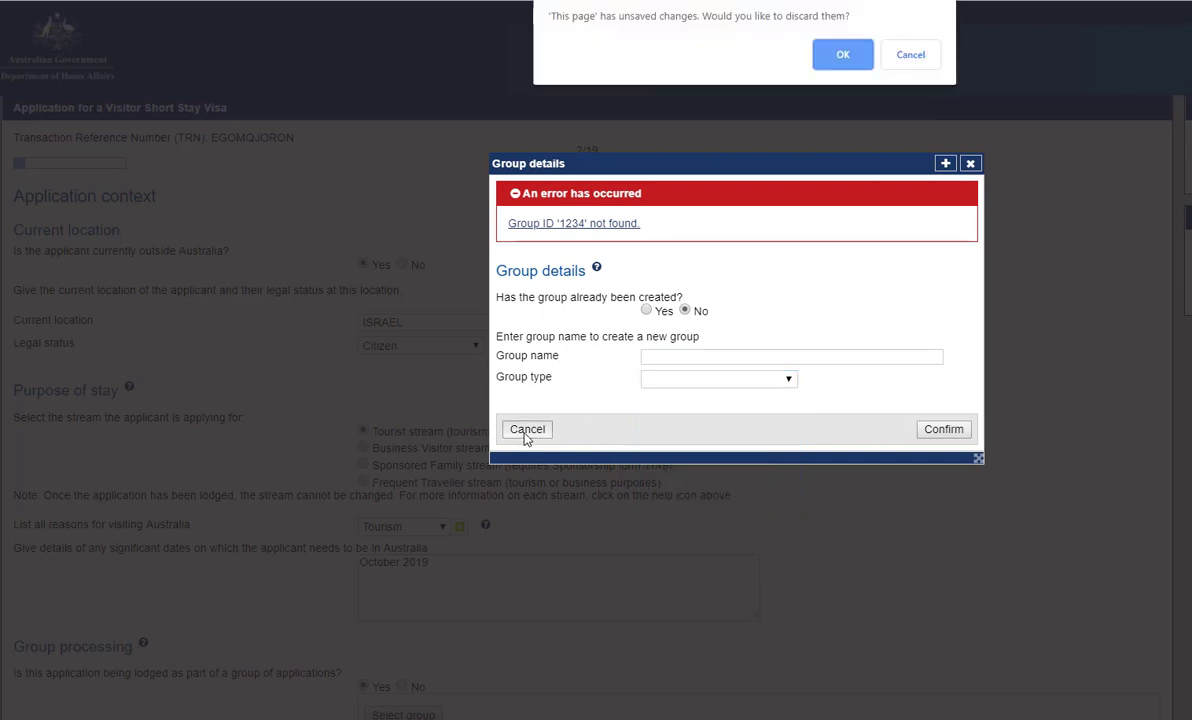
left_click(845, 57)
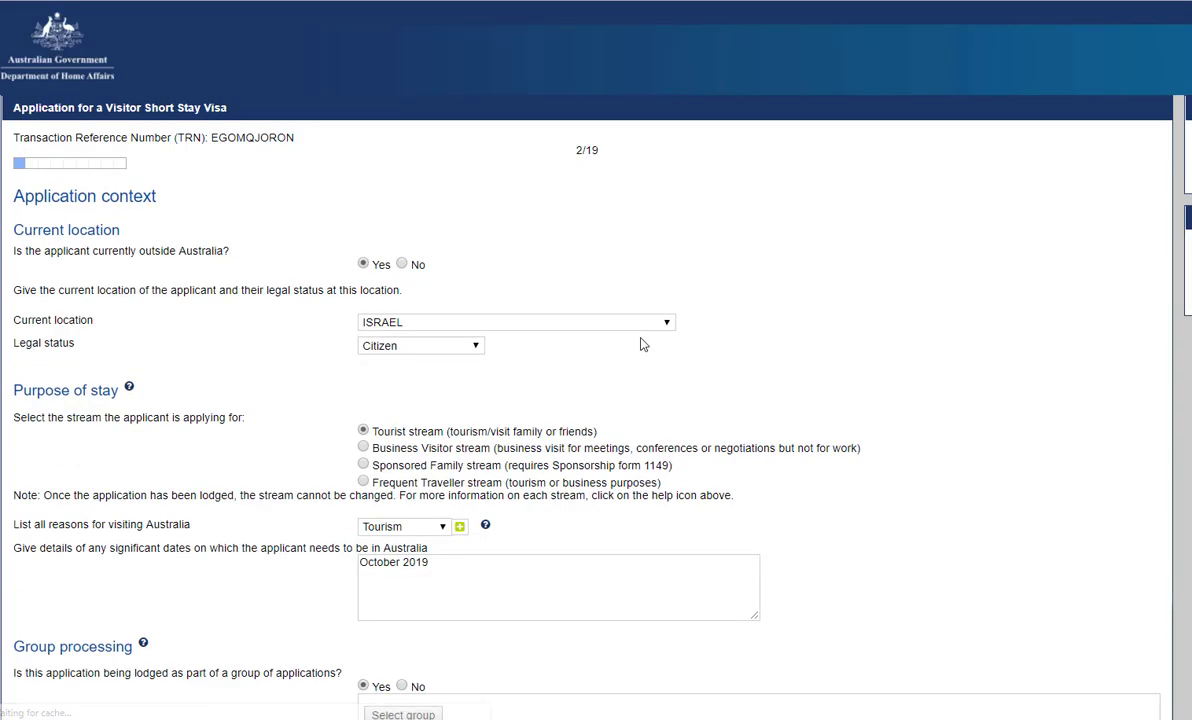
Continue to the Applicant page, review its passport, birth, citizenship, travel history and health answers, and proceed to the critical data confirmation.
scroll(450, 447, "down", 3)
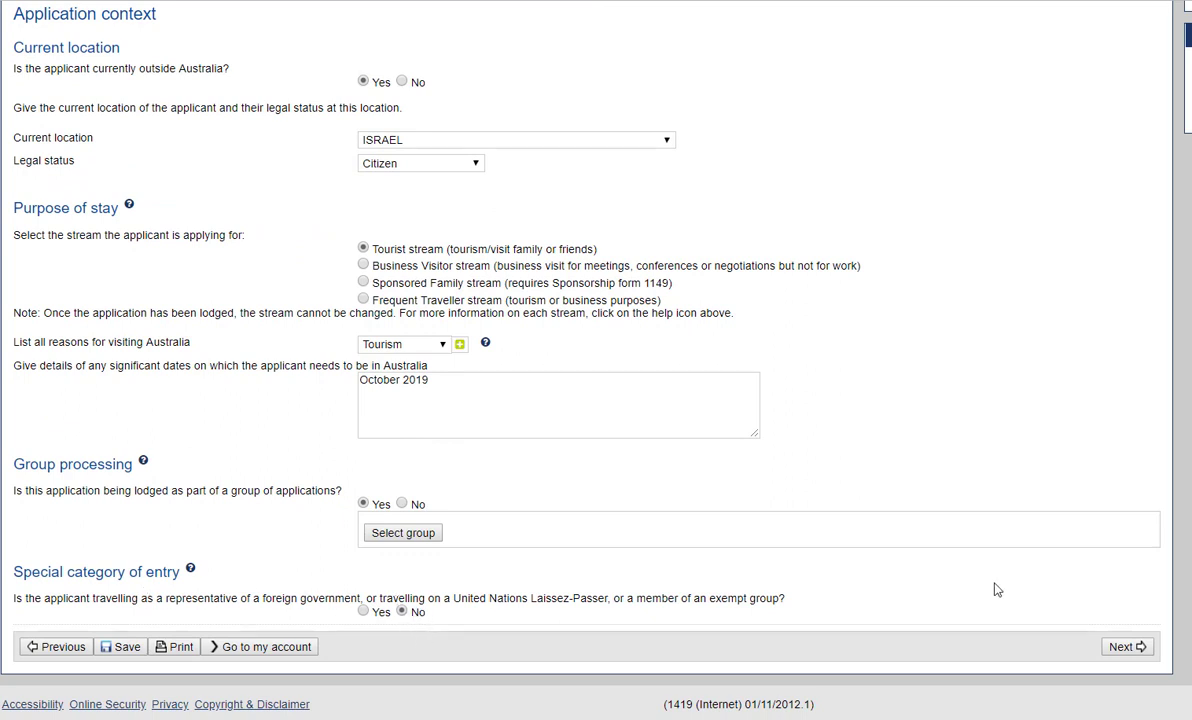
left_click(1120, 648)
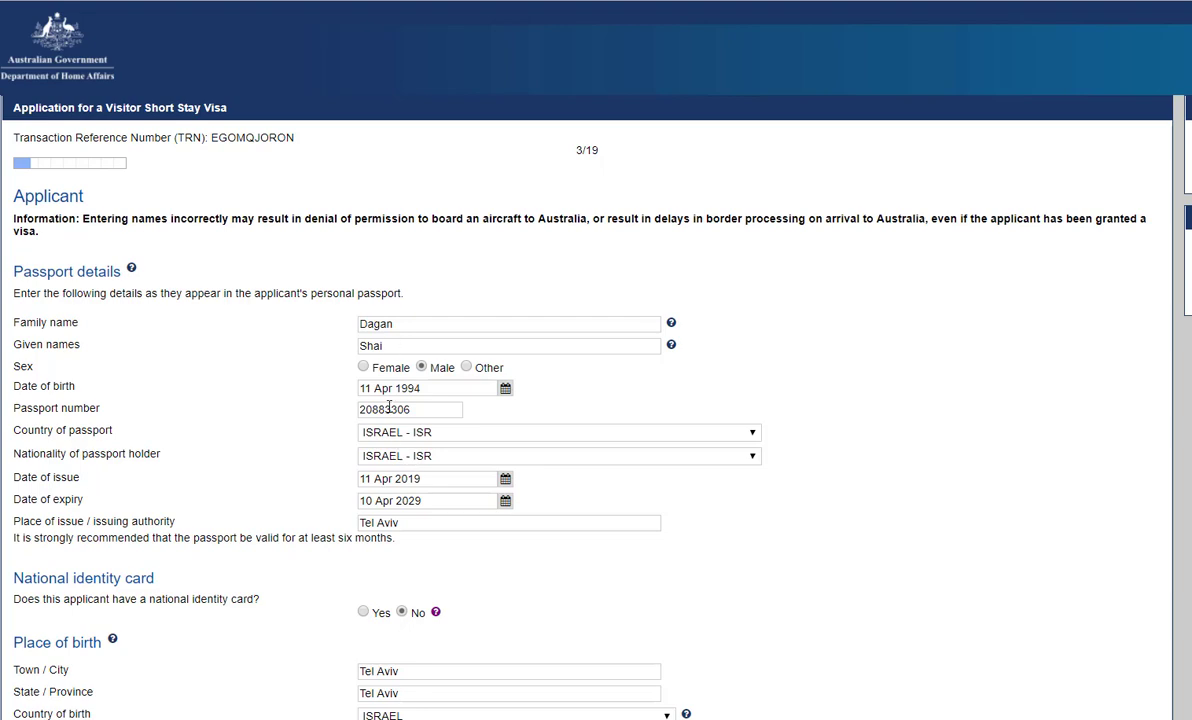
scroll(383, 524, "down", 1)
scroll(383, 524, "down", 1)
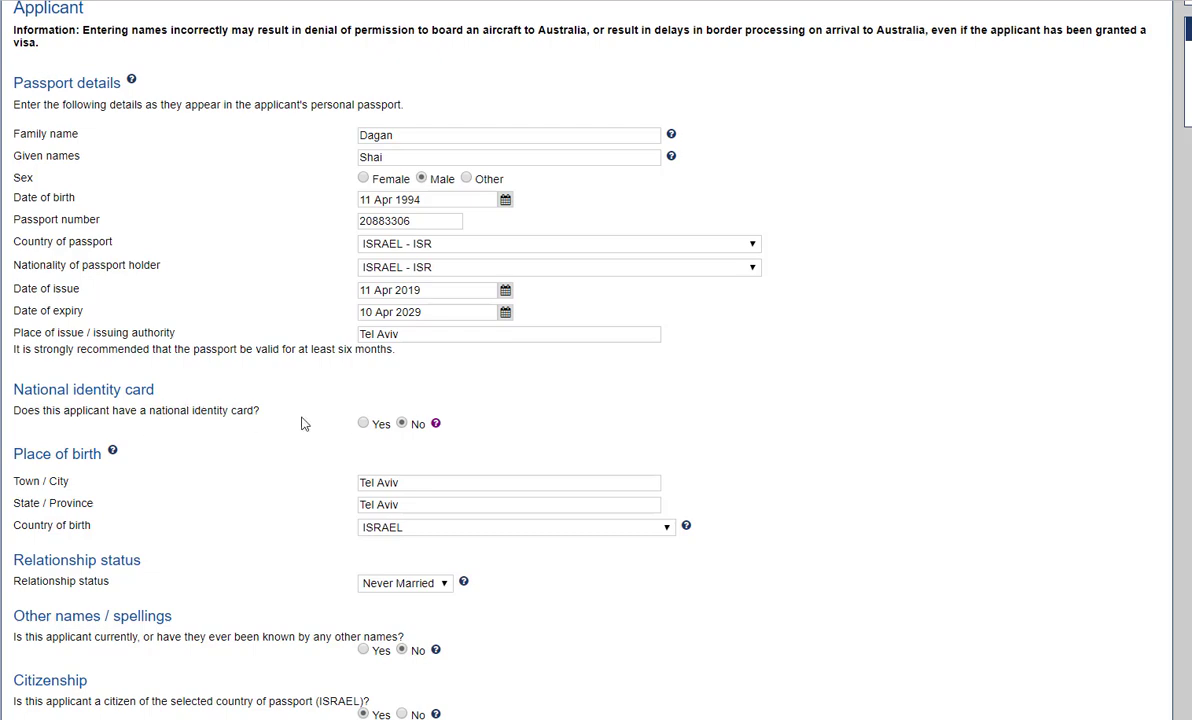
scroll(403, 337, "down", 2)
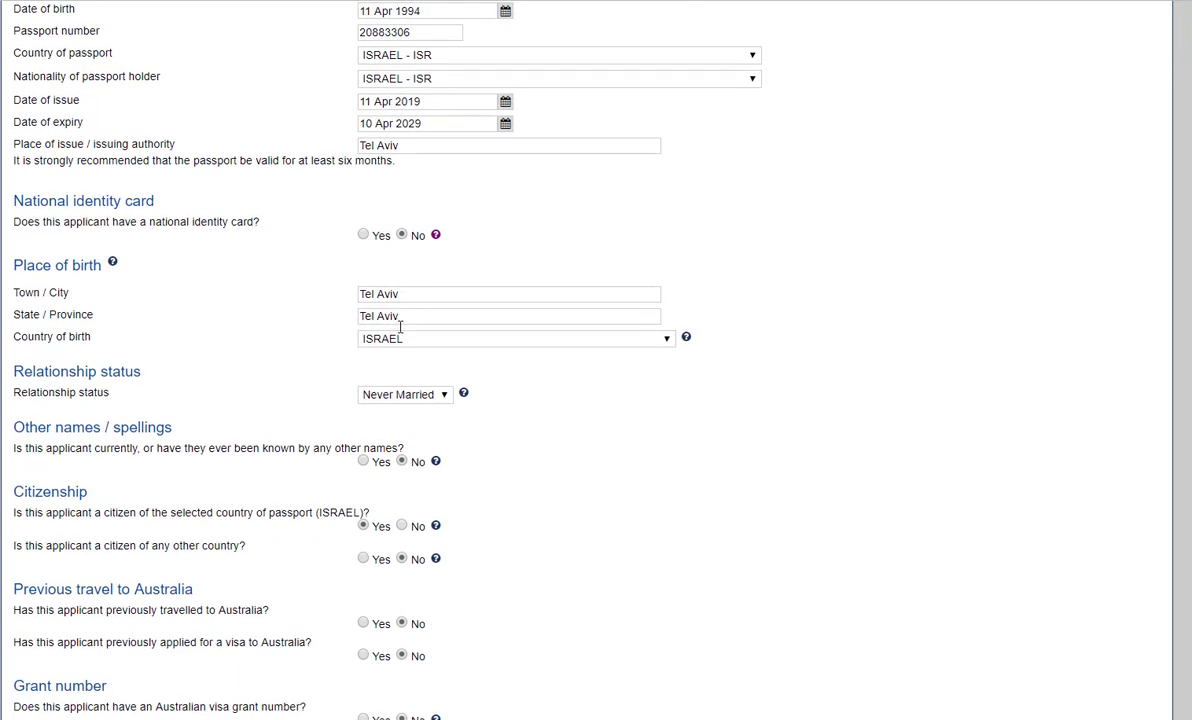
scroll(375, 480, "down", 1)
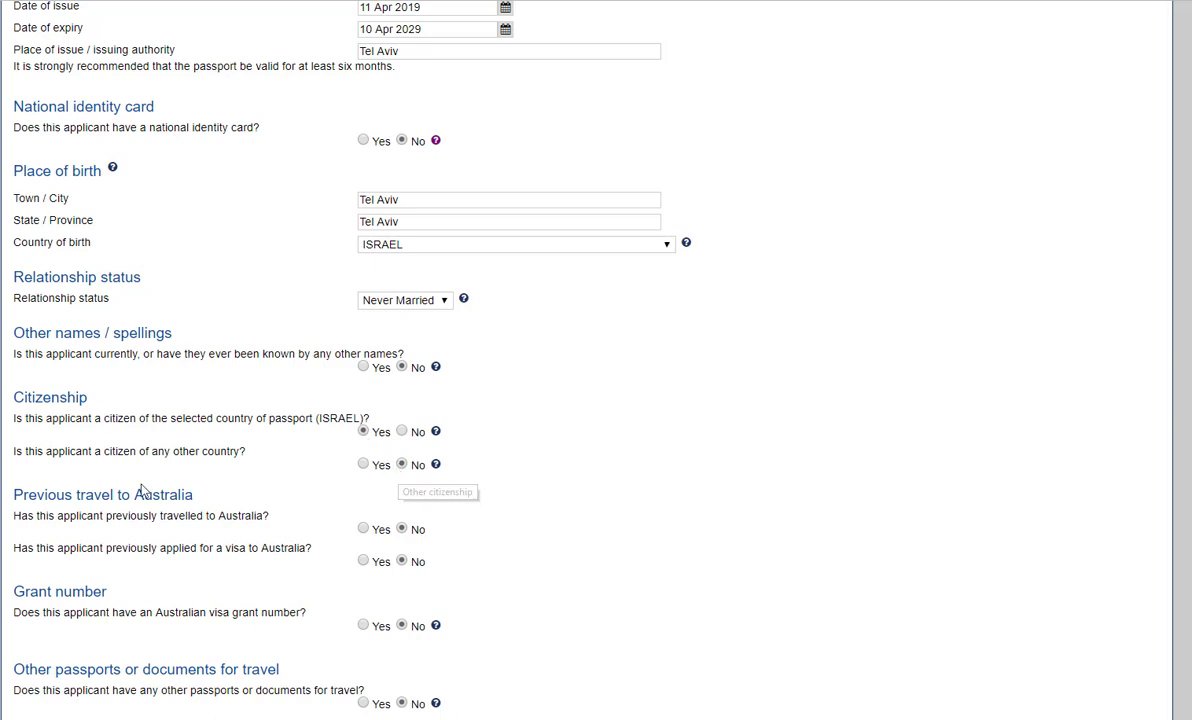
scroll(300, 485, "down", 1)
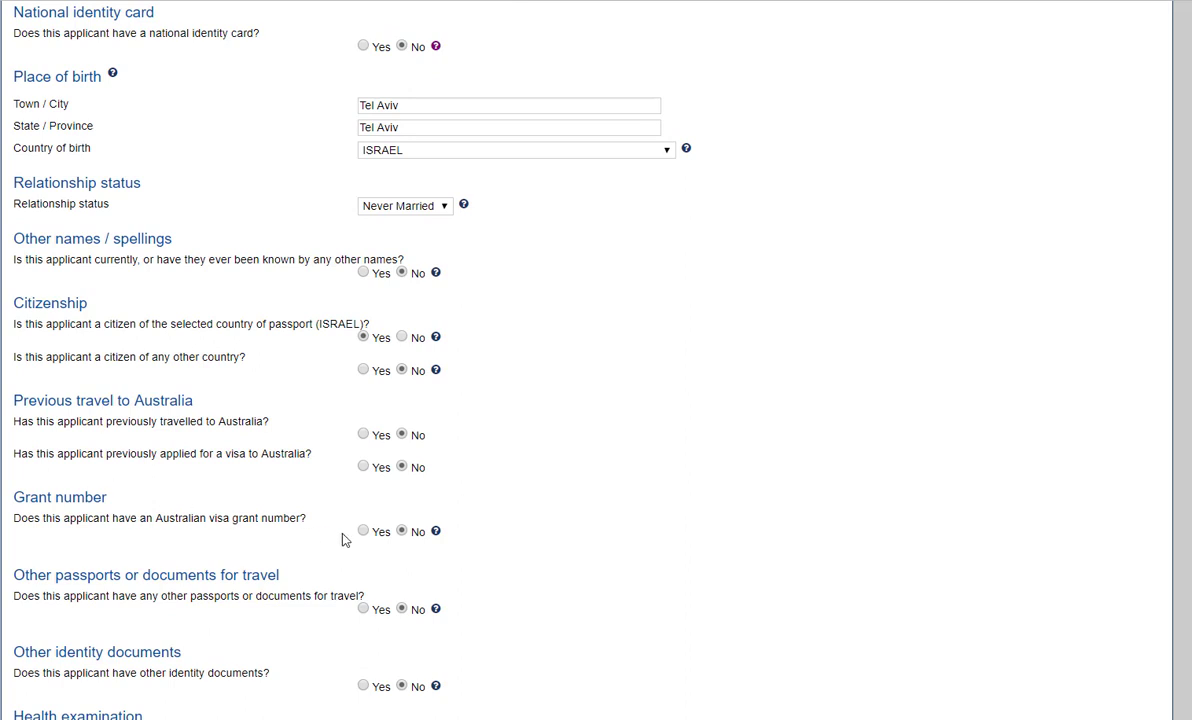
scroll(396, 492, "down", 1)
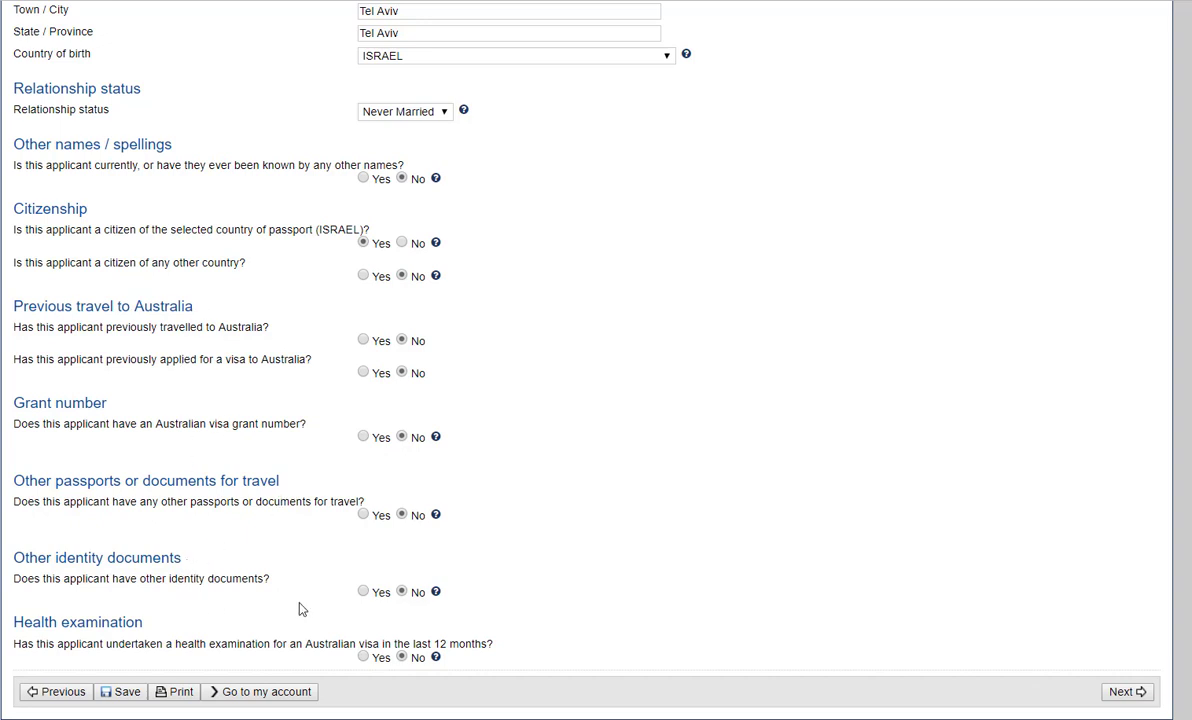
left_click(1121, 692)
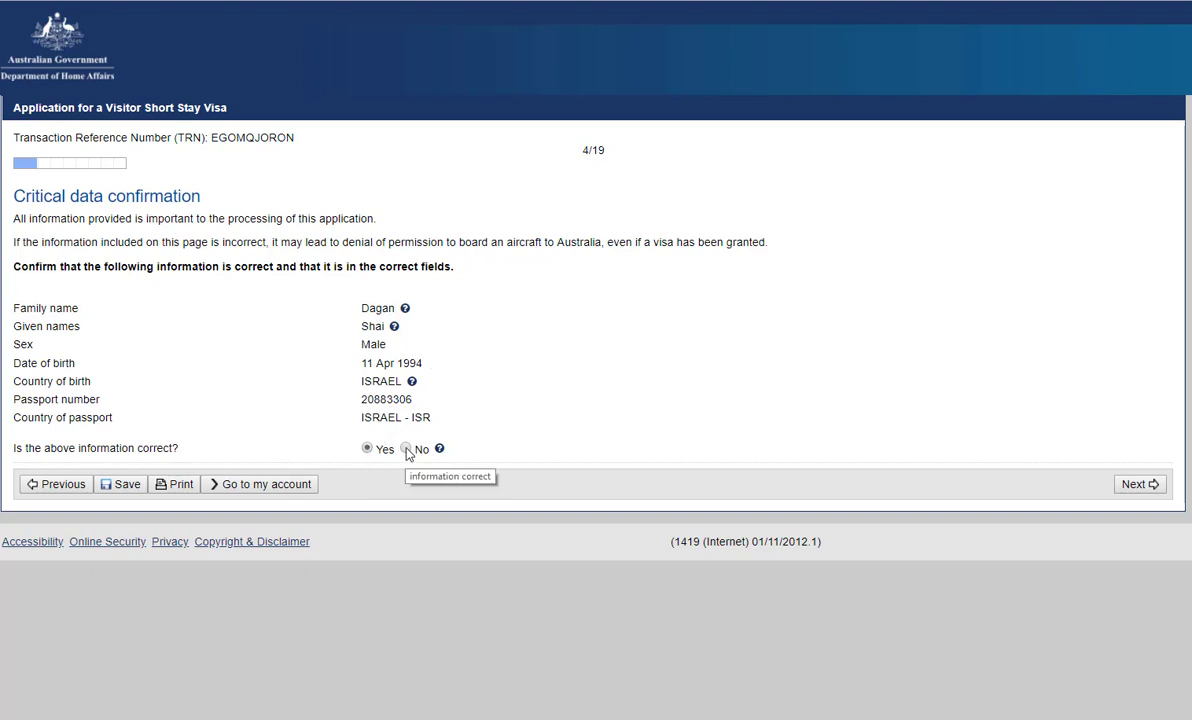
Continue to Travelling companions, preview the companion details table, and answer No to other persons travelling with the applicant.
left_click(1137, 485)
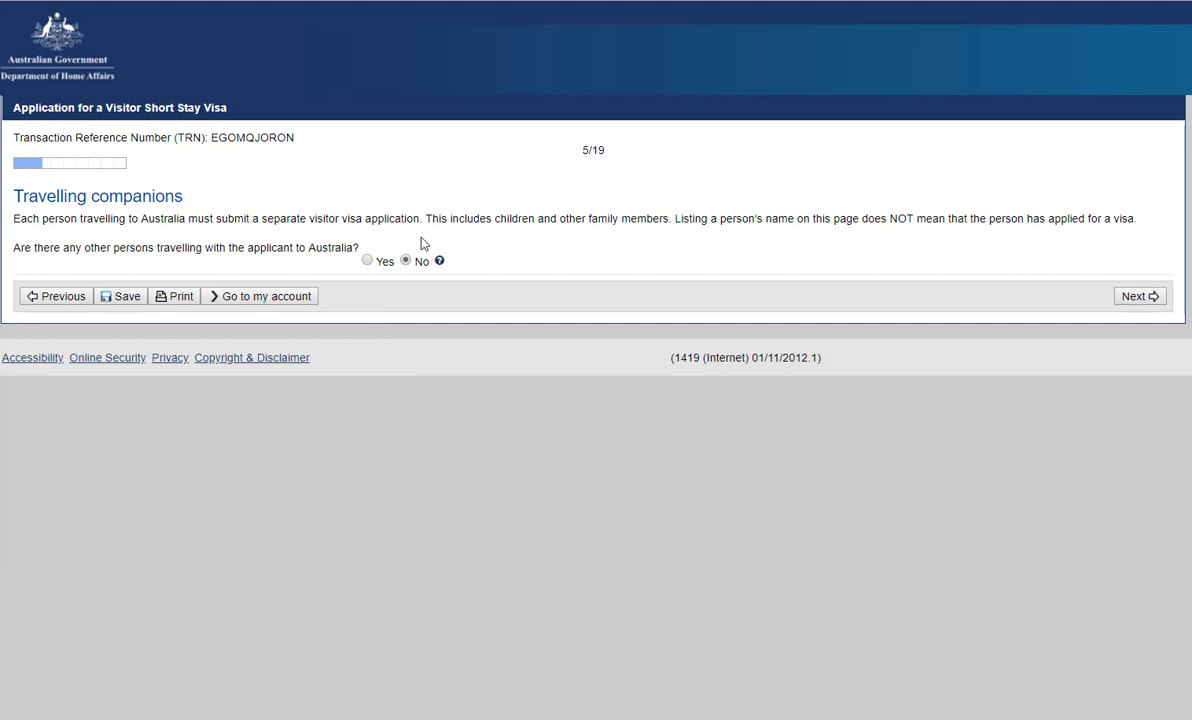
left_click(369, 261)
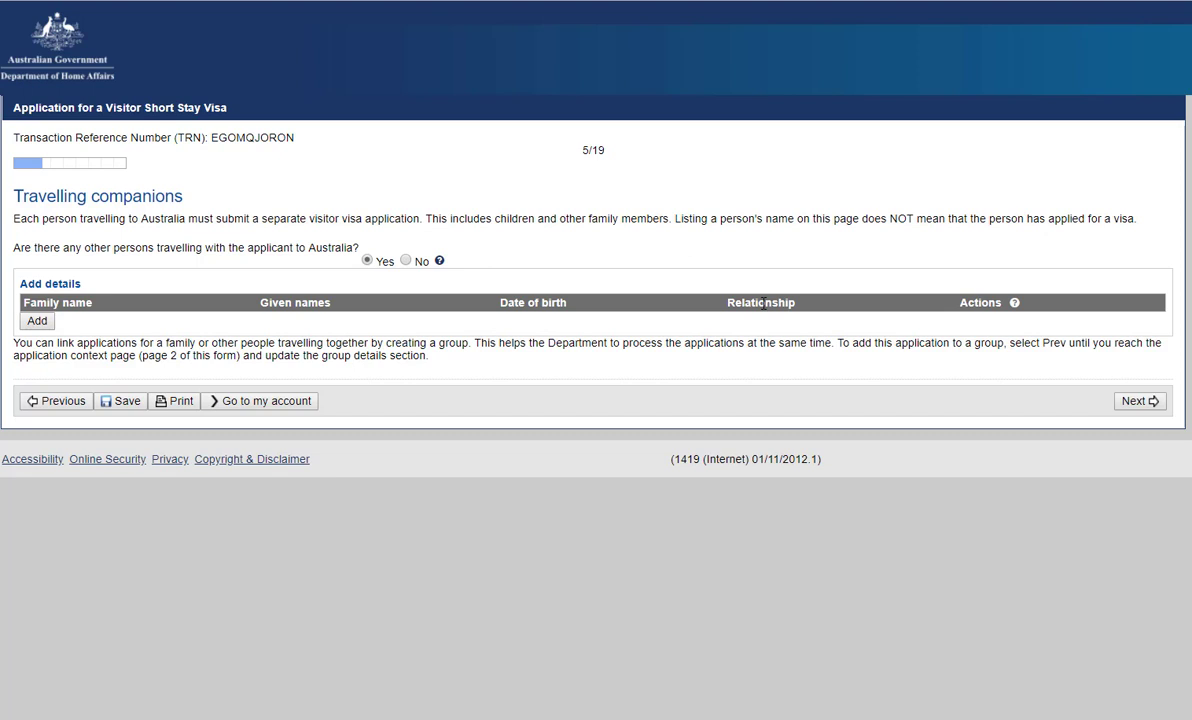
left_click(406, 261)
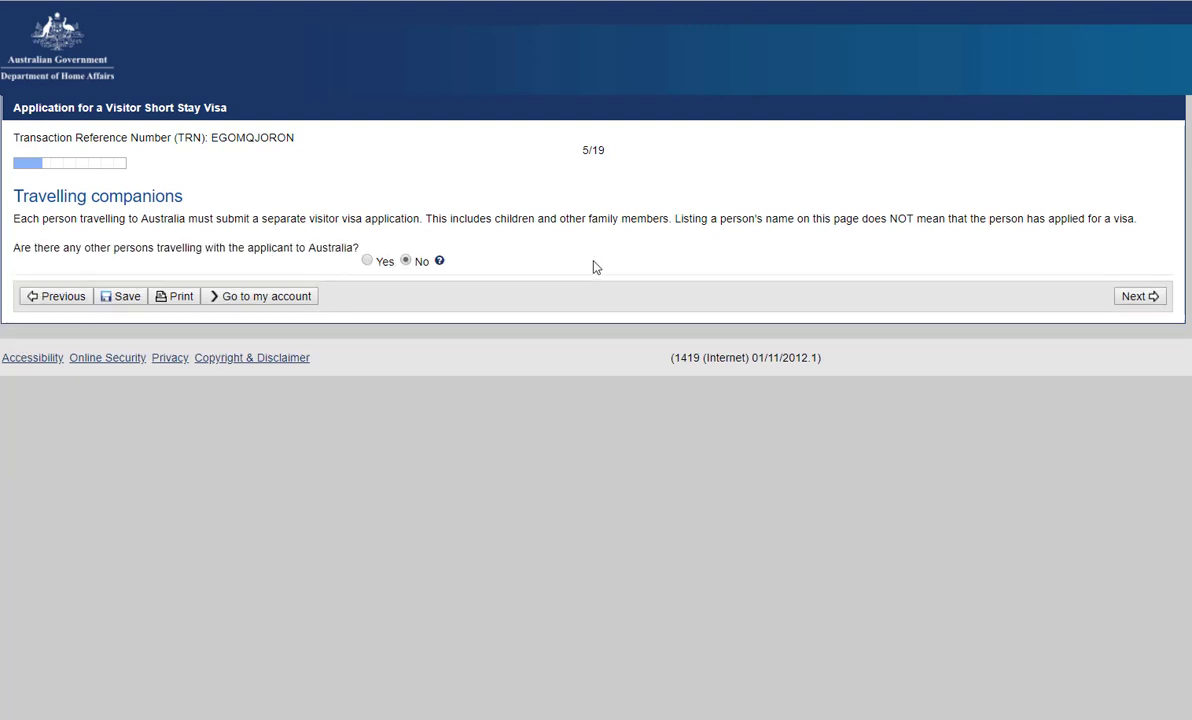
Continue to Contact details, review the residence, office, phone and email entries, and proceed to the Authorised recipient page.
left_click(1135, 300)
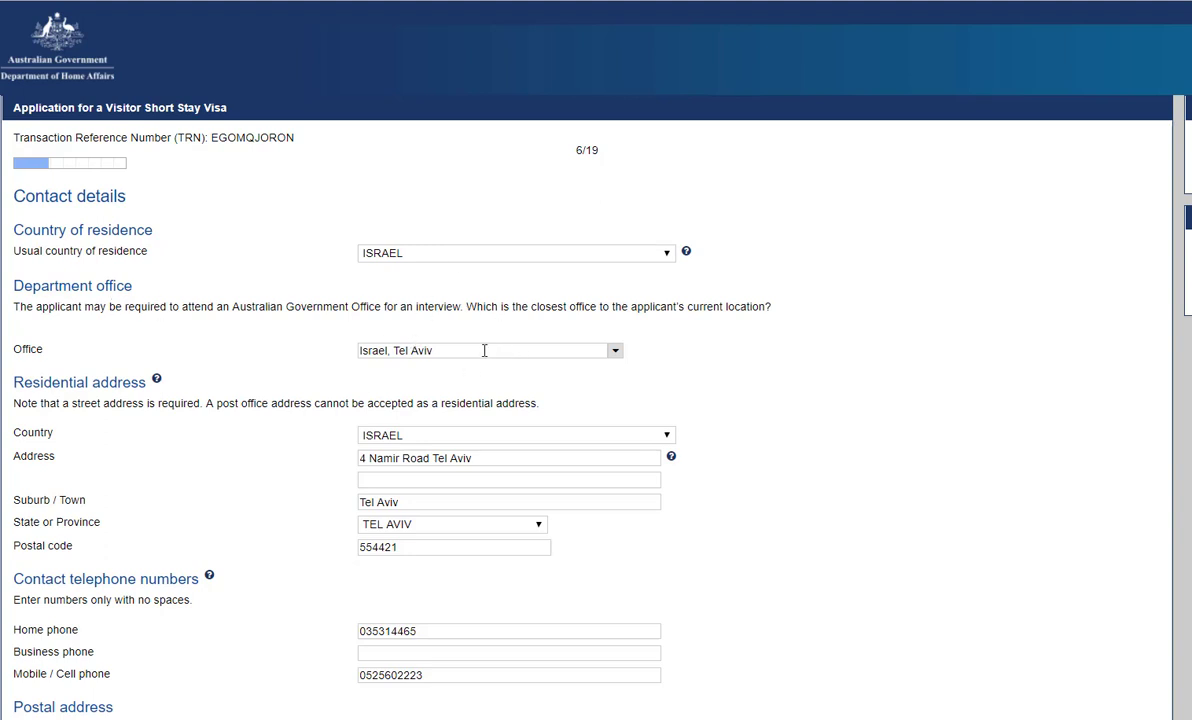
scroll(418, 237, "down", 3)
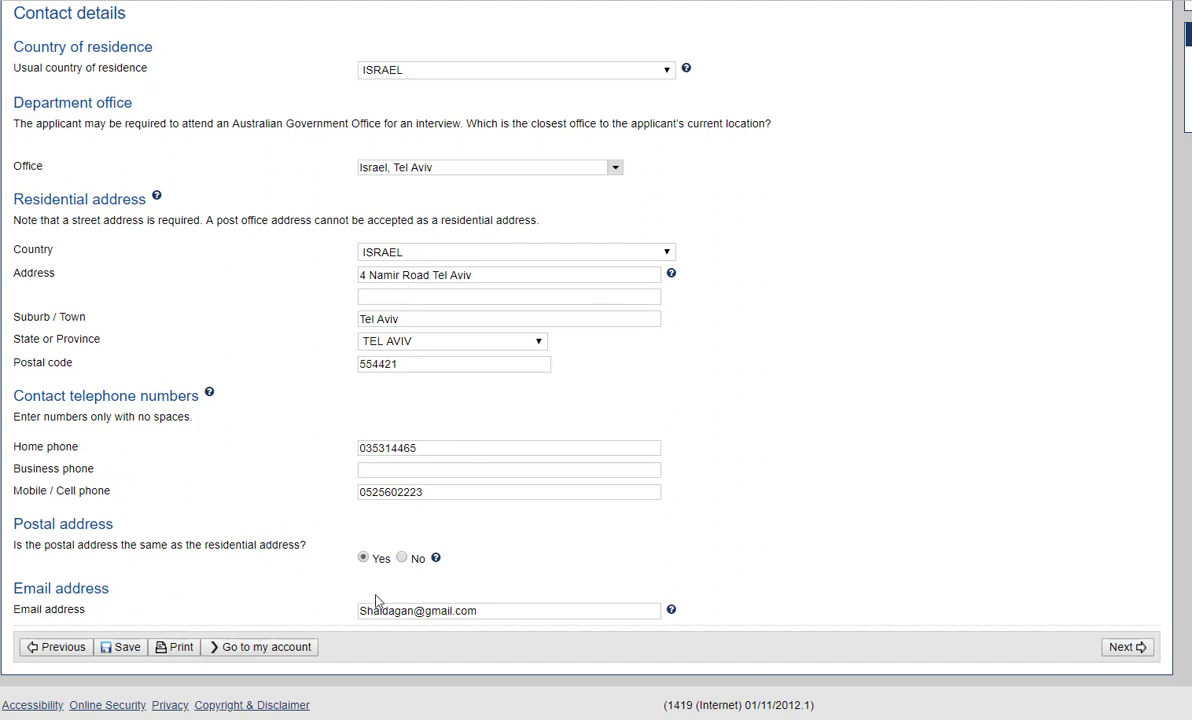
left_click(1122, 648)
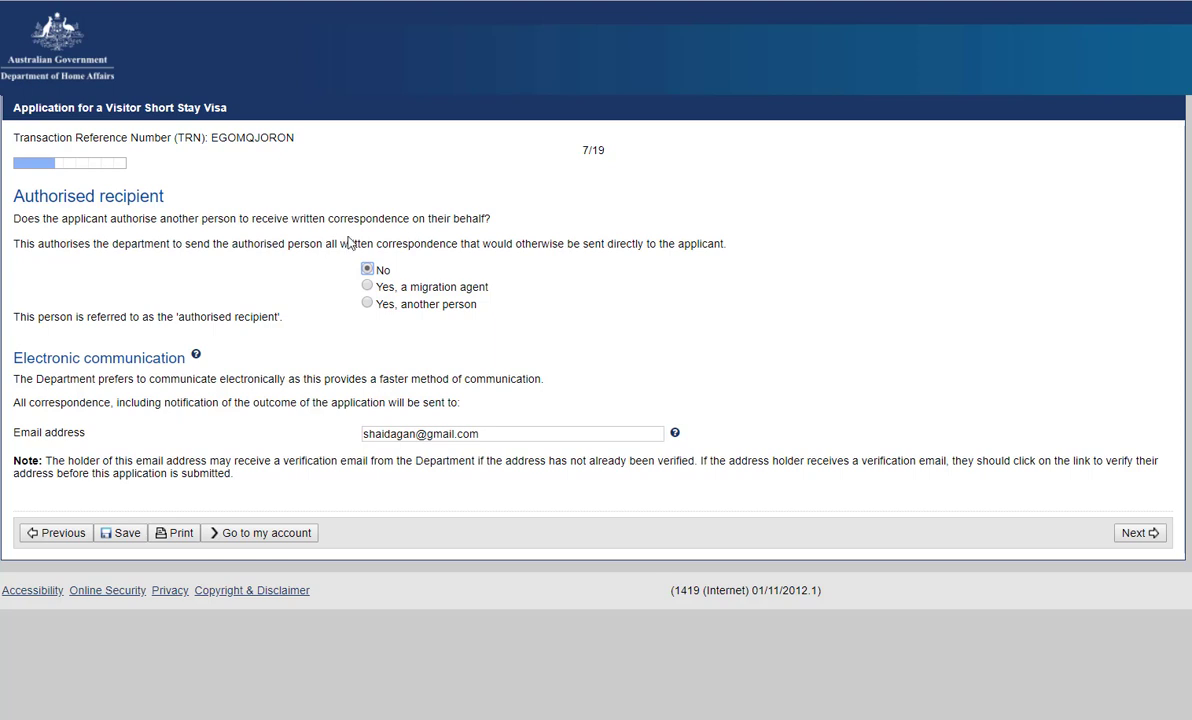
Preview the contact fields for authorising another person, set the authorised recipient answer back to No, and continue to the family members page.
left_click(368, 305)
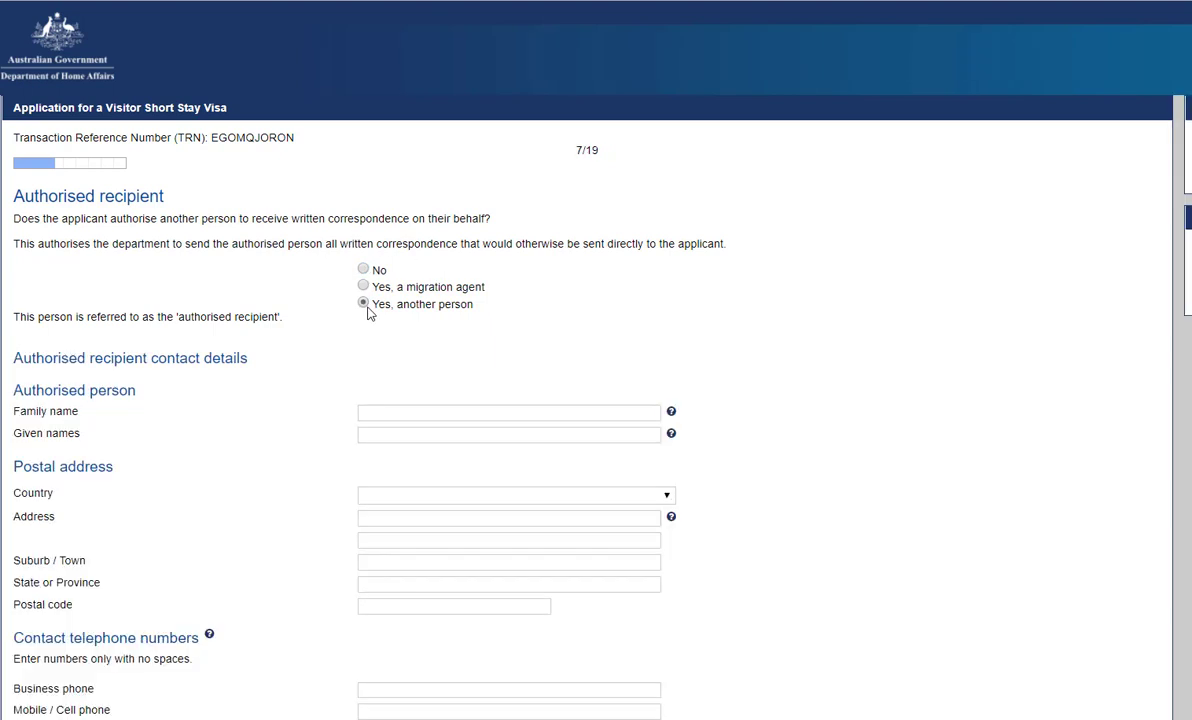
scroll(440, 520, "down", 3)
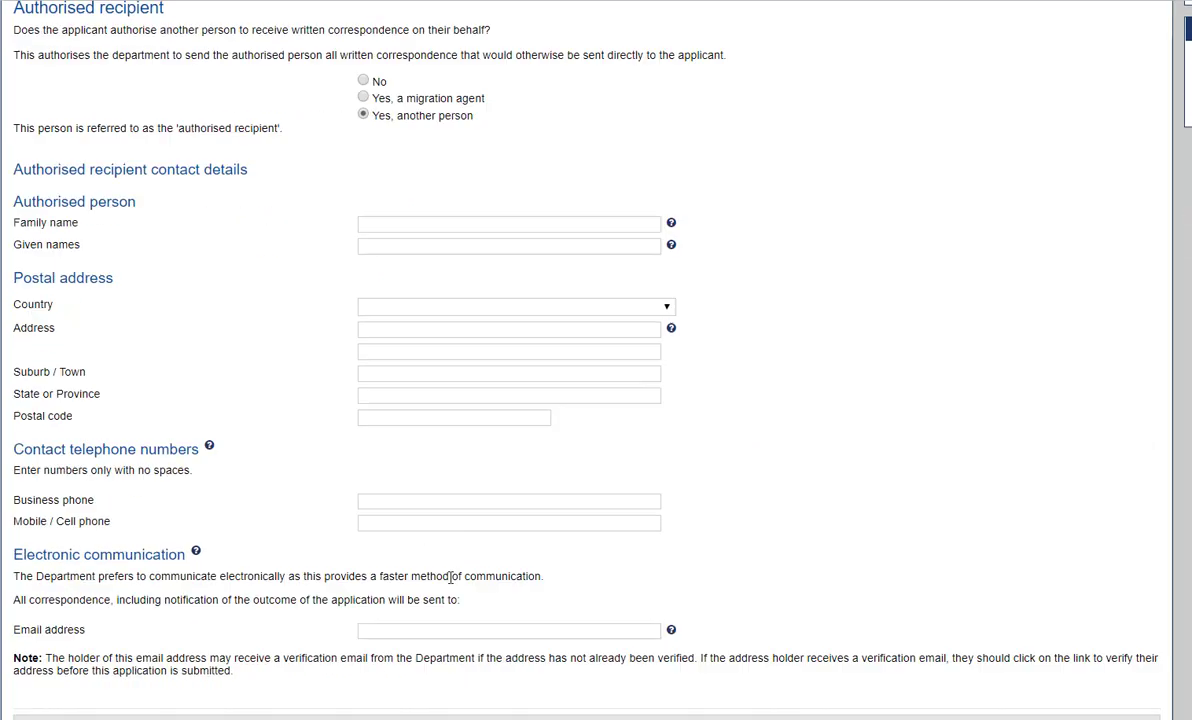
scroll(440, 500, "up", 3)
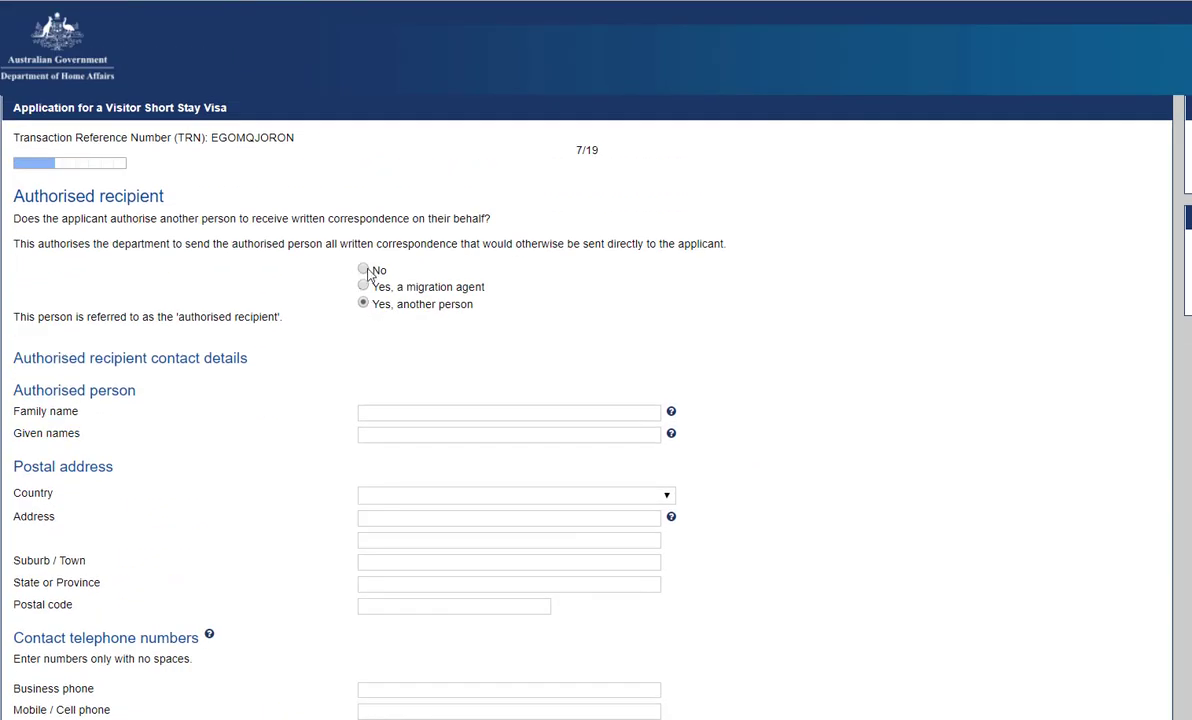
left_click(363, 269)
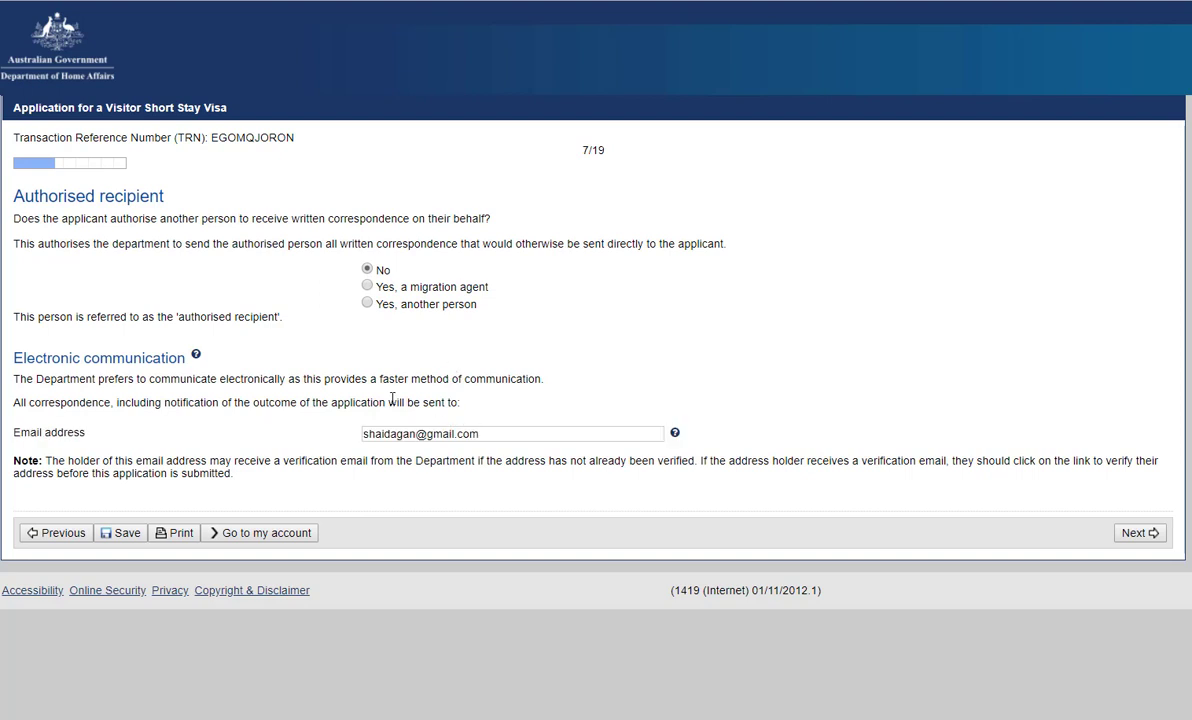
left_click(1147, 537)
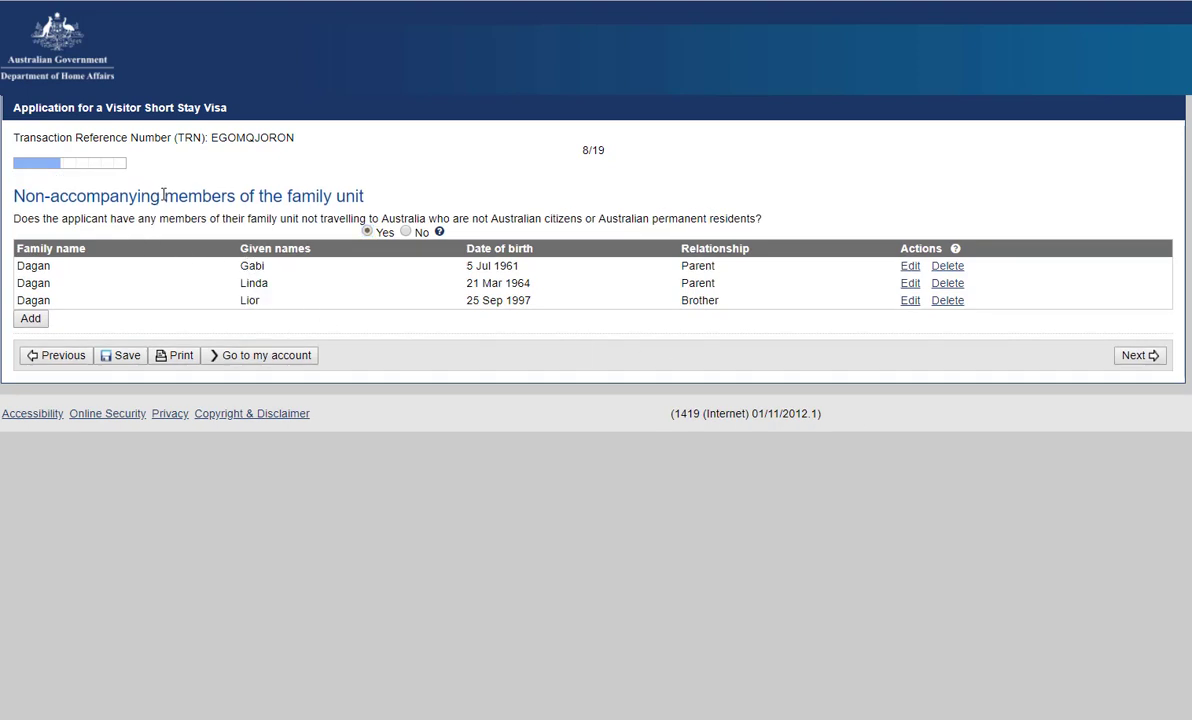
Highlight the word "Non-accompanying" in the heading of the family unit members page.
left_click_drag(160, 195, 29, 200)
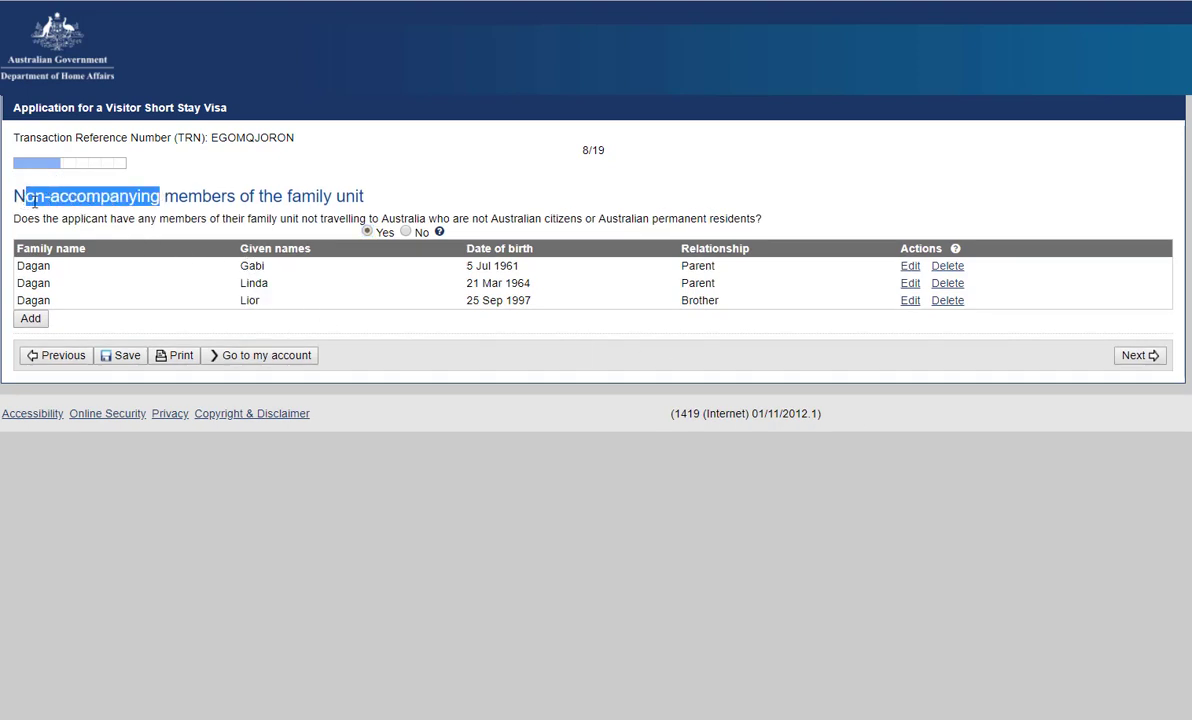
left_click(17, 194)
left_click_drag(14, 196, 160, 198)
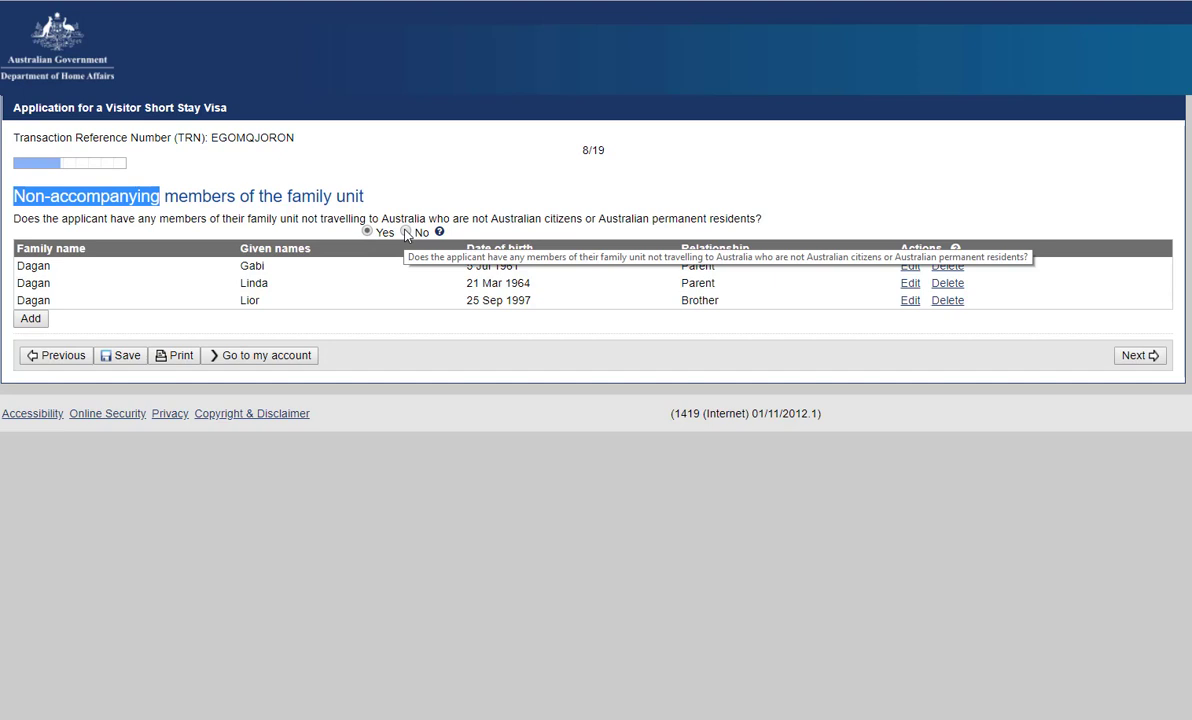
Continue to Entry to Australia, preview the details table for visiting relatives, friends or contacts, and set that answer back to No.
left_click(1148, 359)
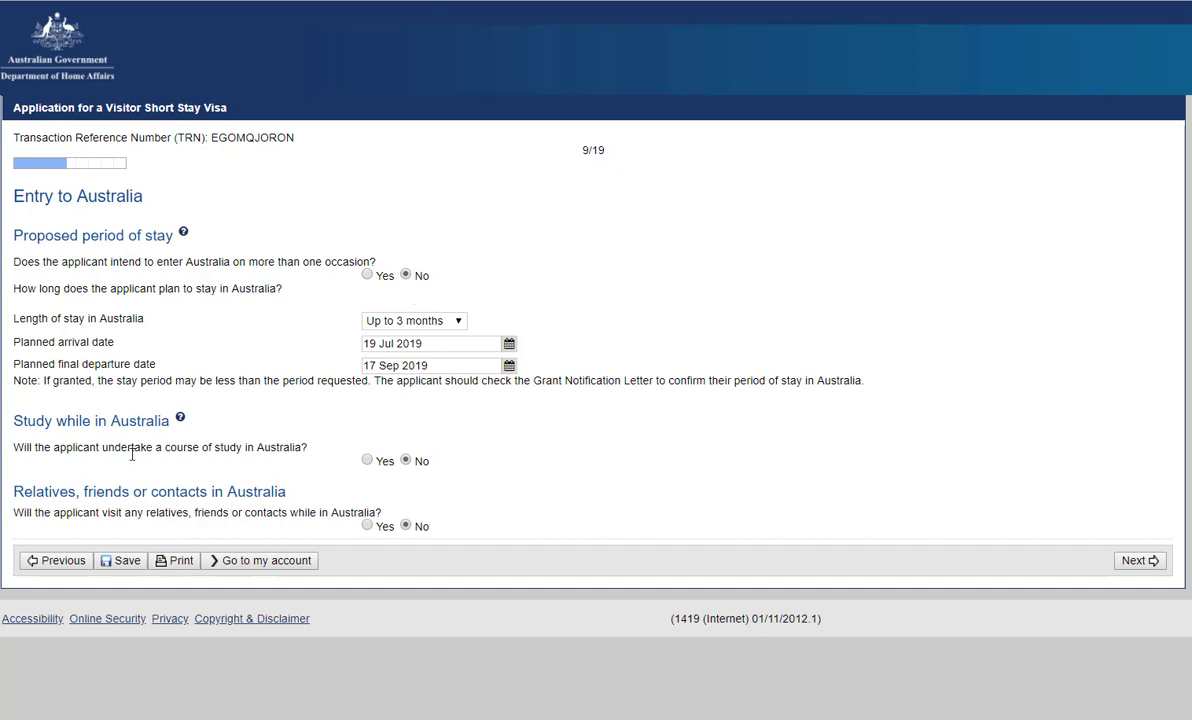
left_click(367, 525)
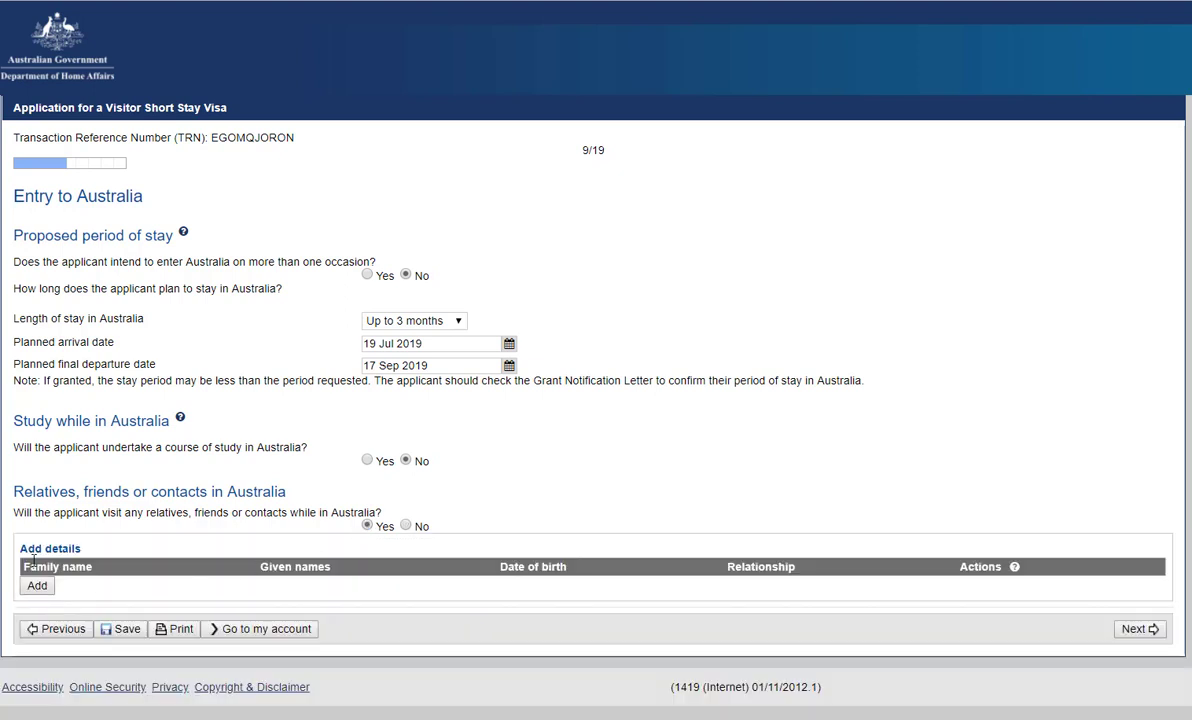
left_click(405, 526)
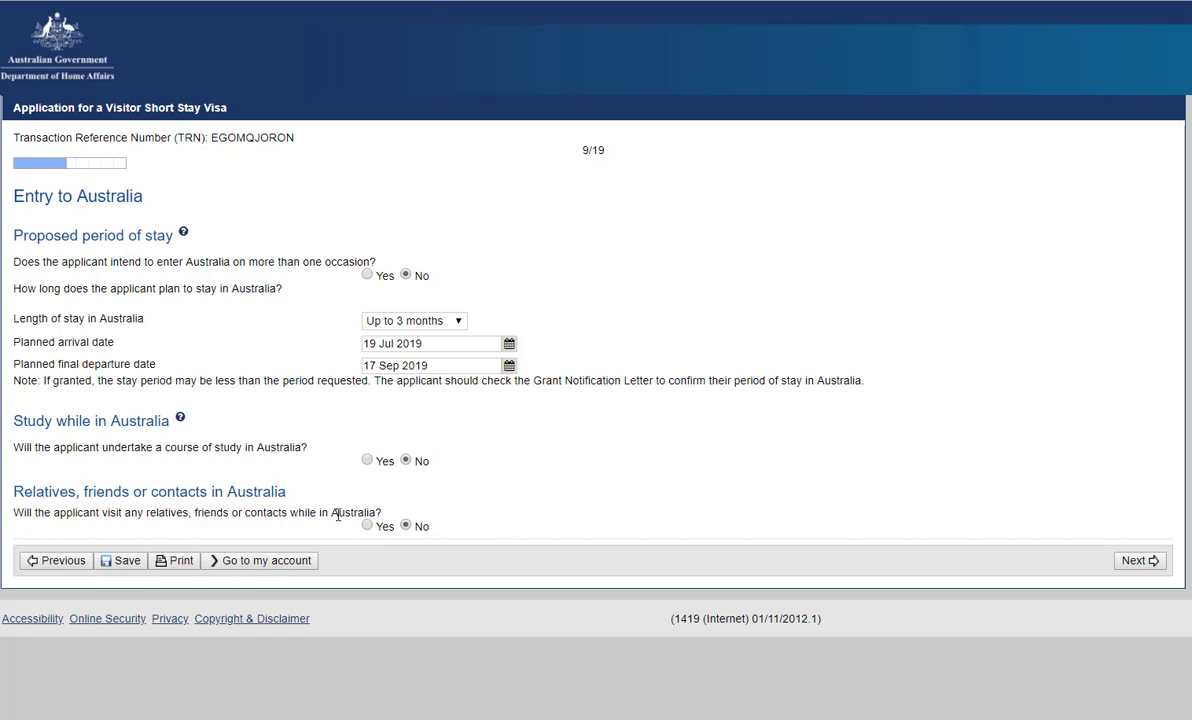
Continue to current overseas employment, preview the Student course fields, then restore the Employed status and review the employer details.
left_click(1145, 566)
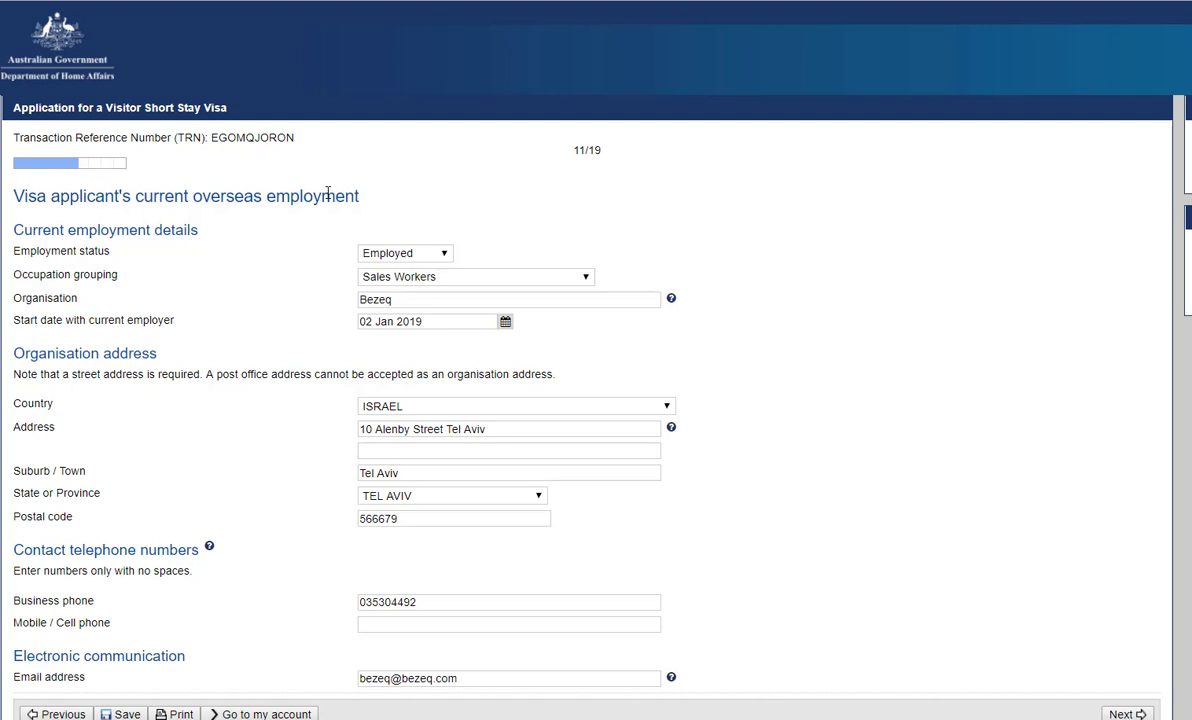
left_click(366, 247)
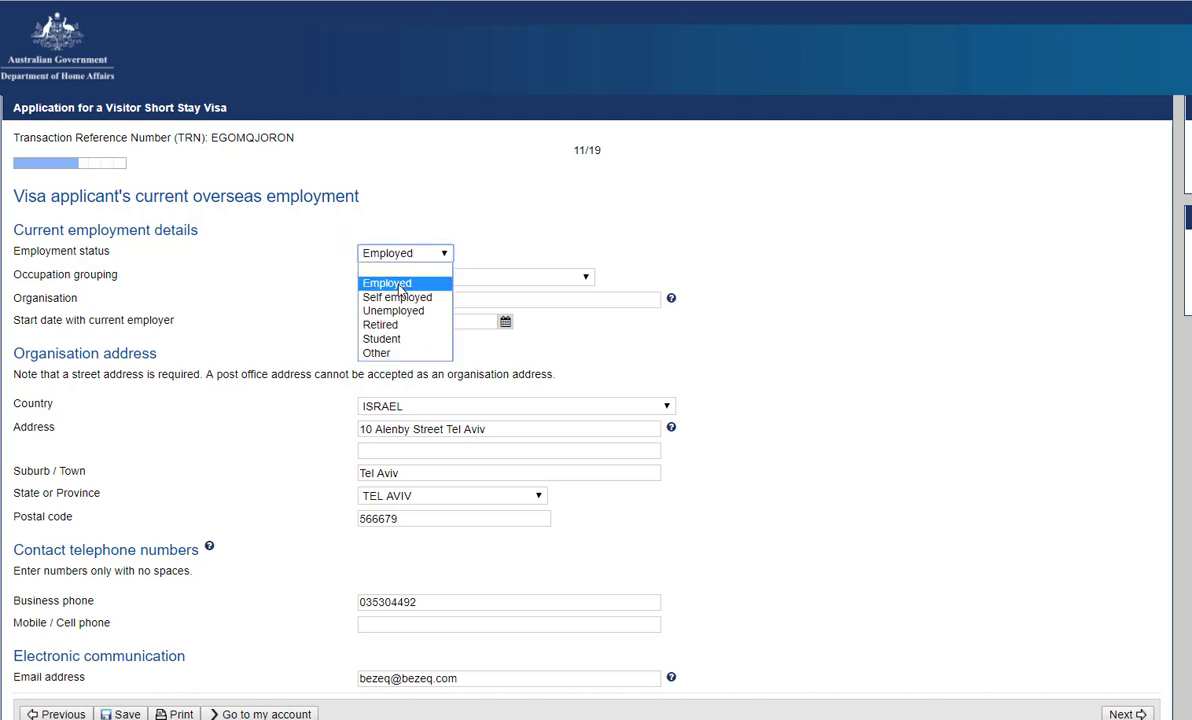
left_click(381, 339)
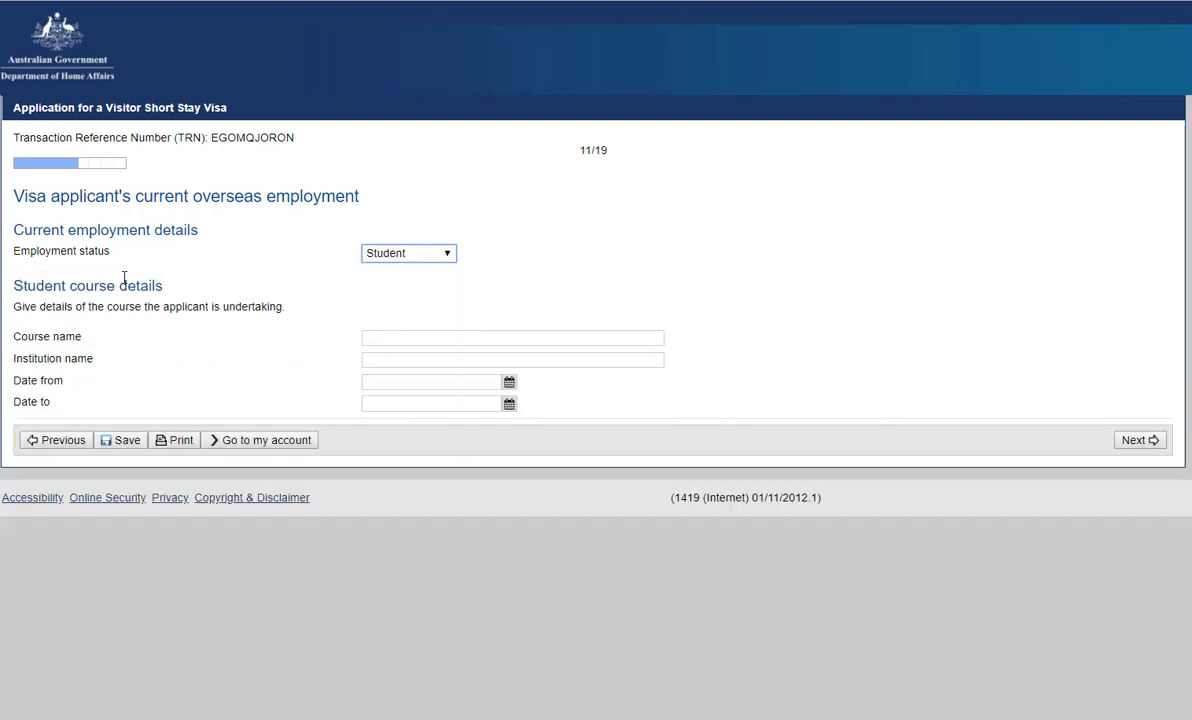
left_click(398, 254)
left_click(416, 282)
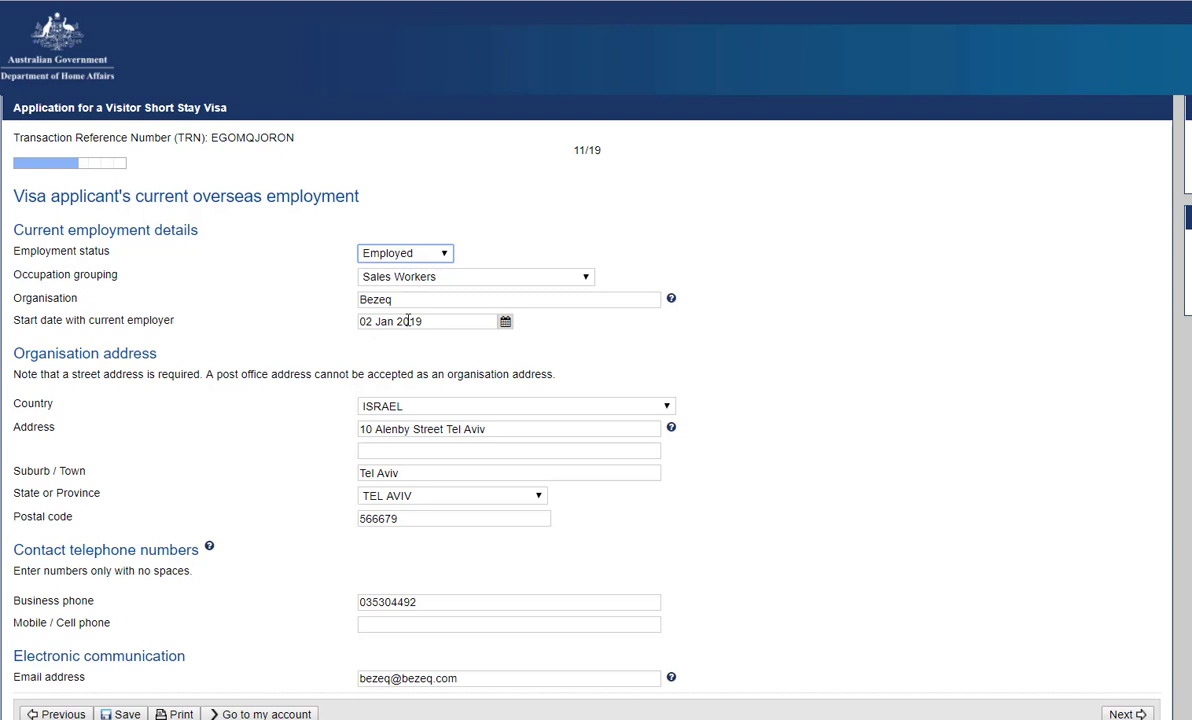
scroll(395, 520, "down", 2)
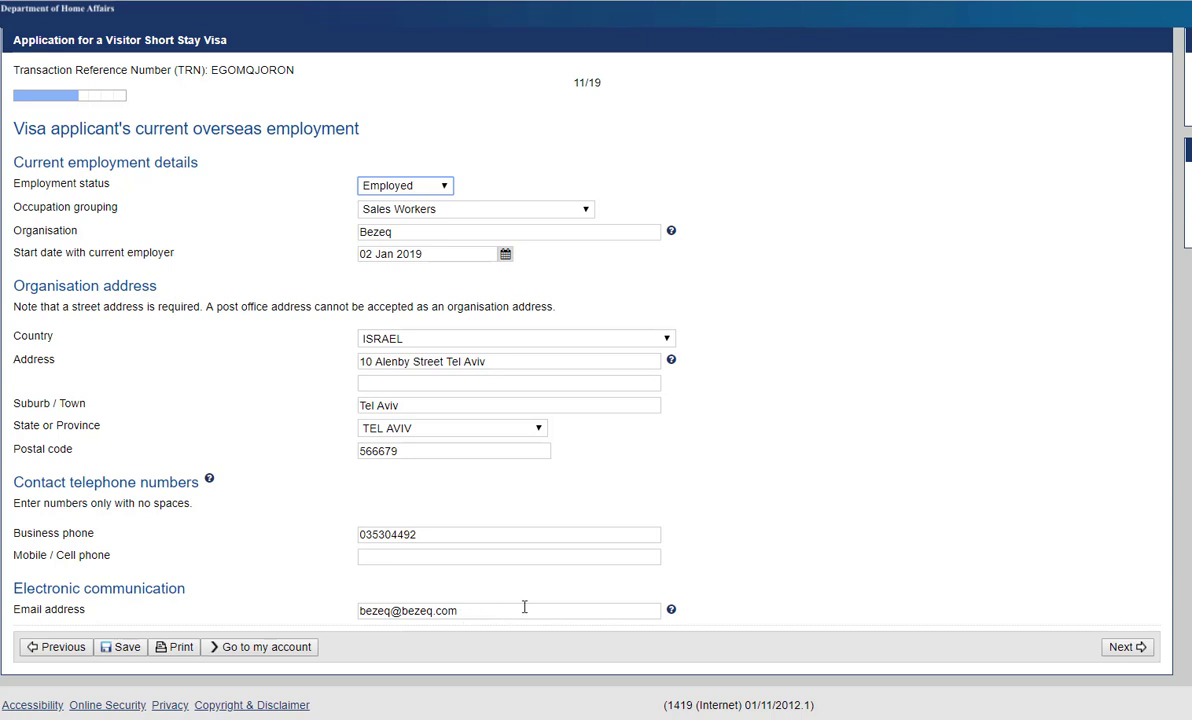
Continue to Financial support, keep All costs as the type of support, and review the funds and supporting person's details.
left_click(1122, 648)
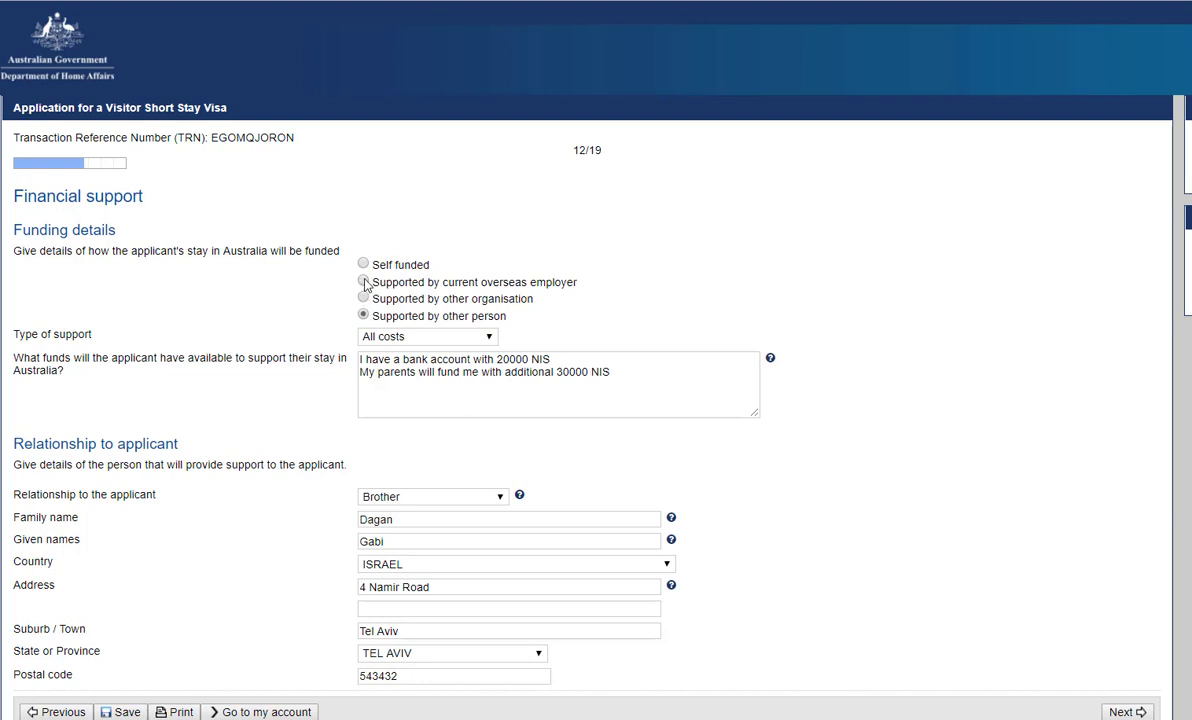
left_click(374, 340)
left_click(444, 340)
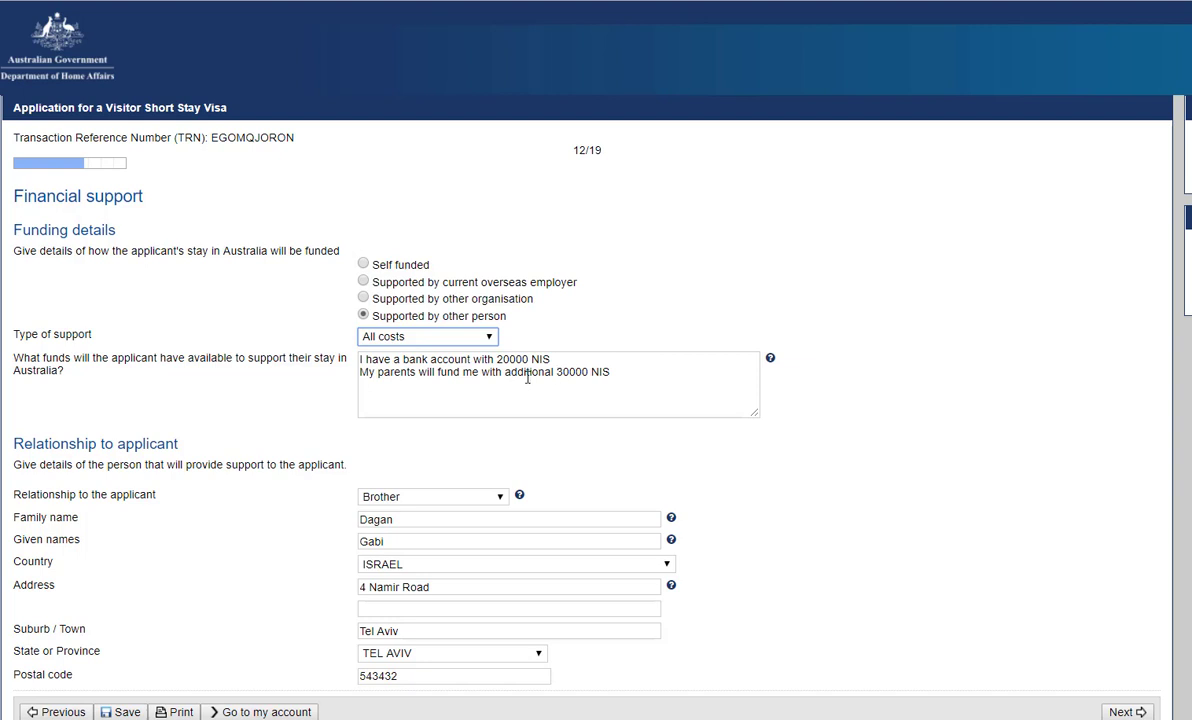
scroll(118, 458, "down", 1)
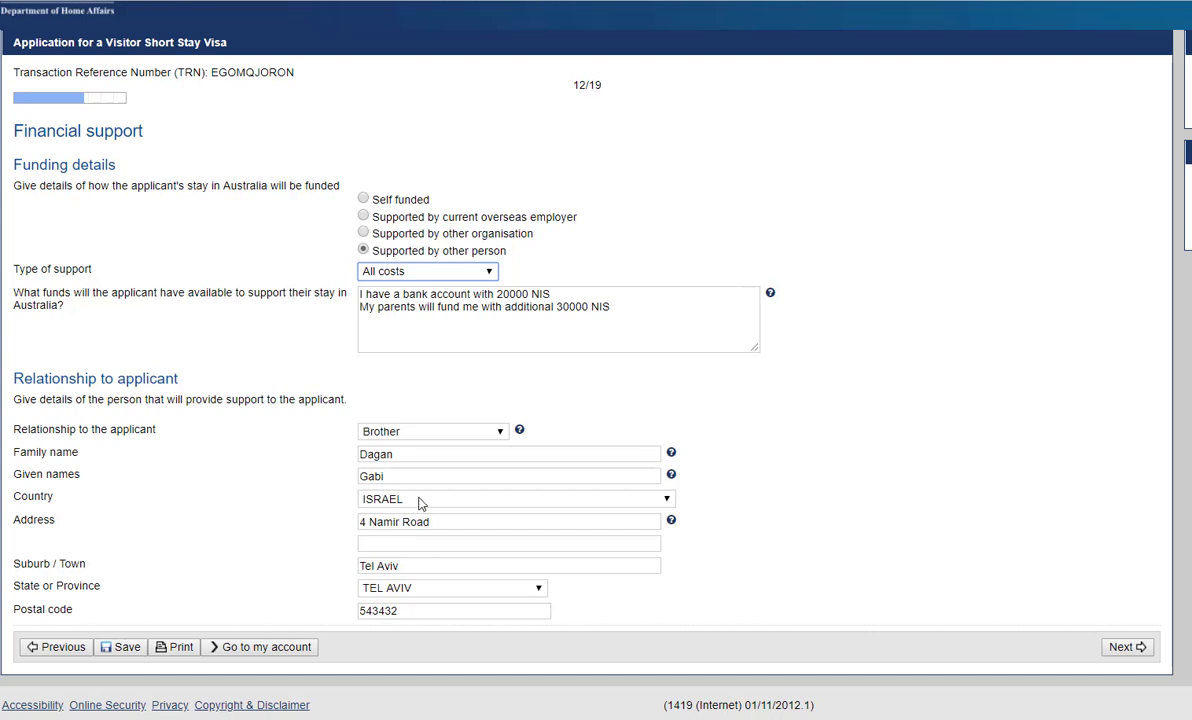
Proceed through Health declarations to Character declarations, highlight the question about serving in a military or police force, and review the remaining answers.
left_click(1122, 648)
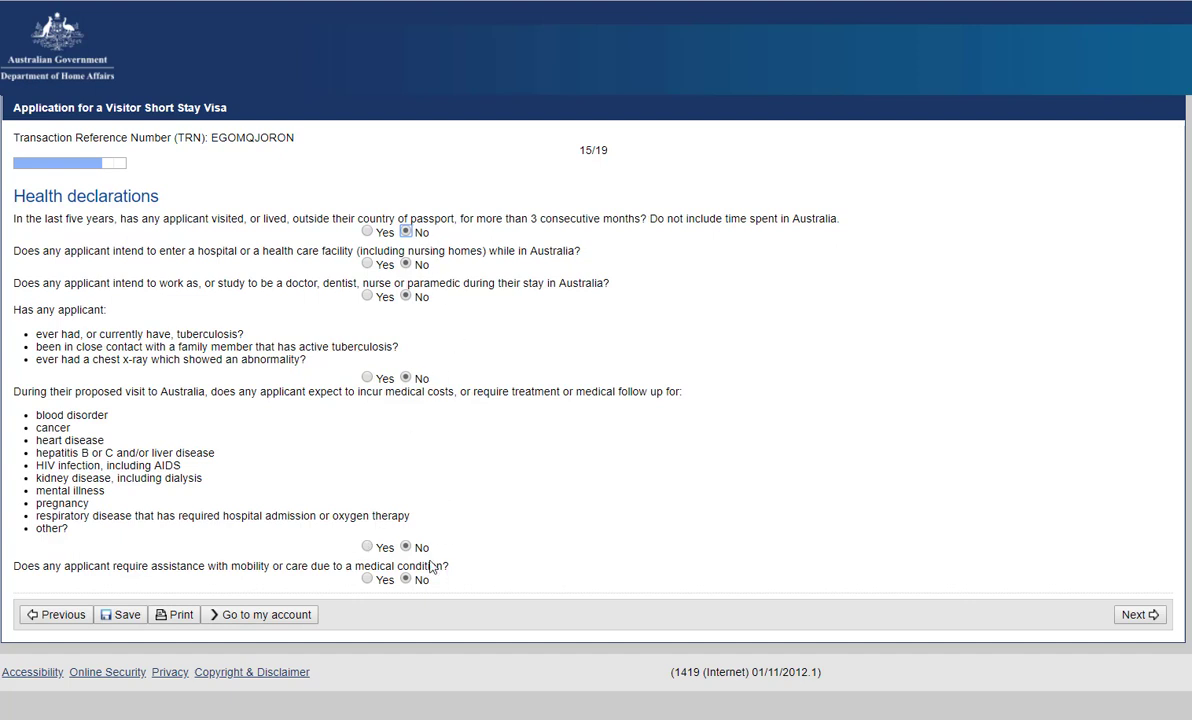
left_click(1130, 615)
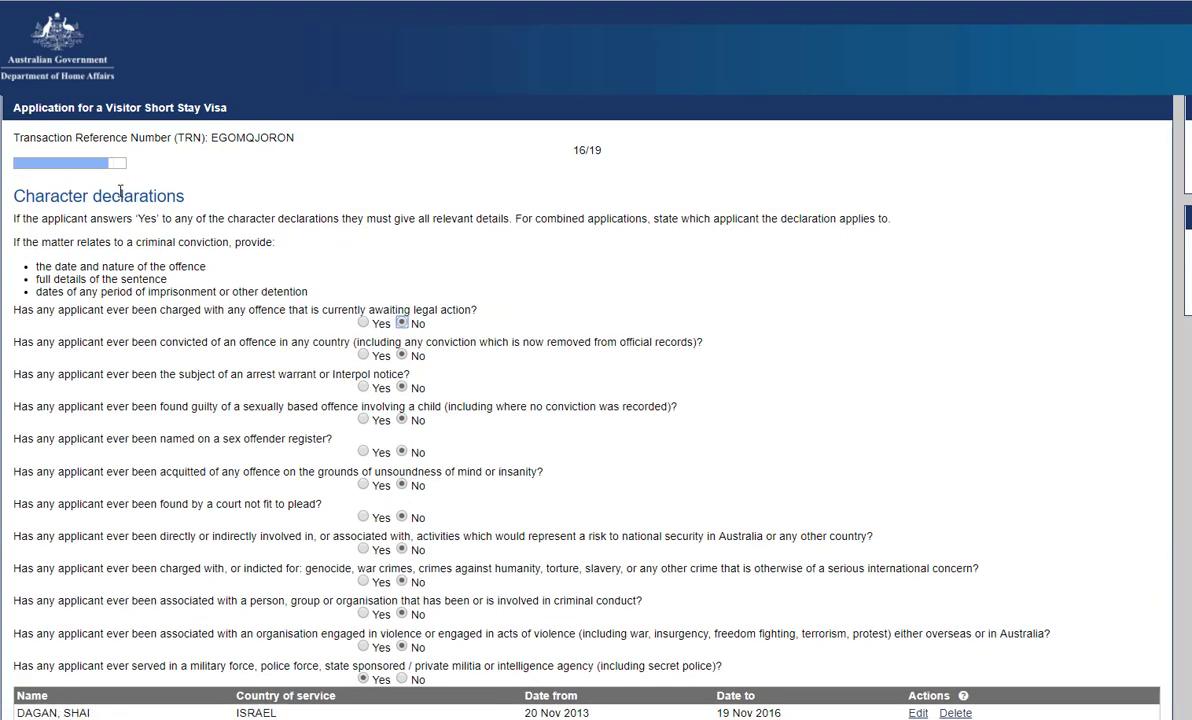
scroll(205, 288, "down", 1)
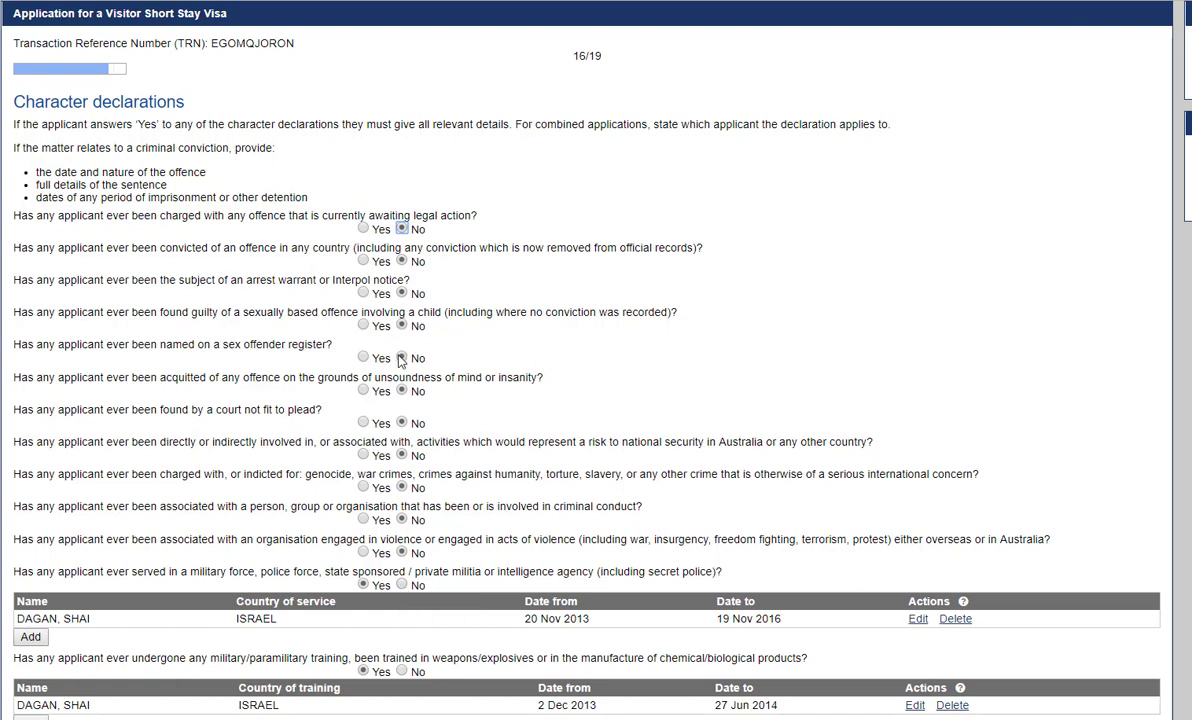
scroll(372, 335, "down", 1)
double_click(219, 480)
triple_click(219, 480)
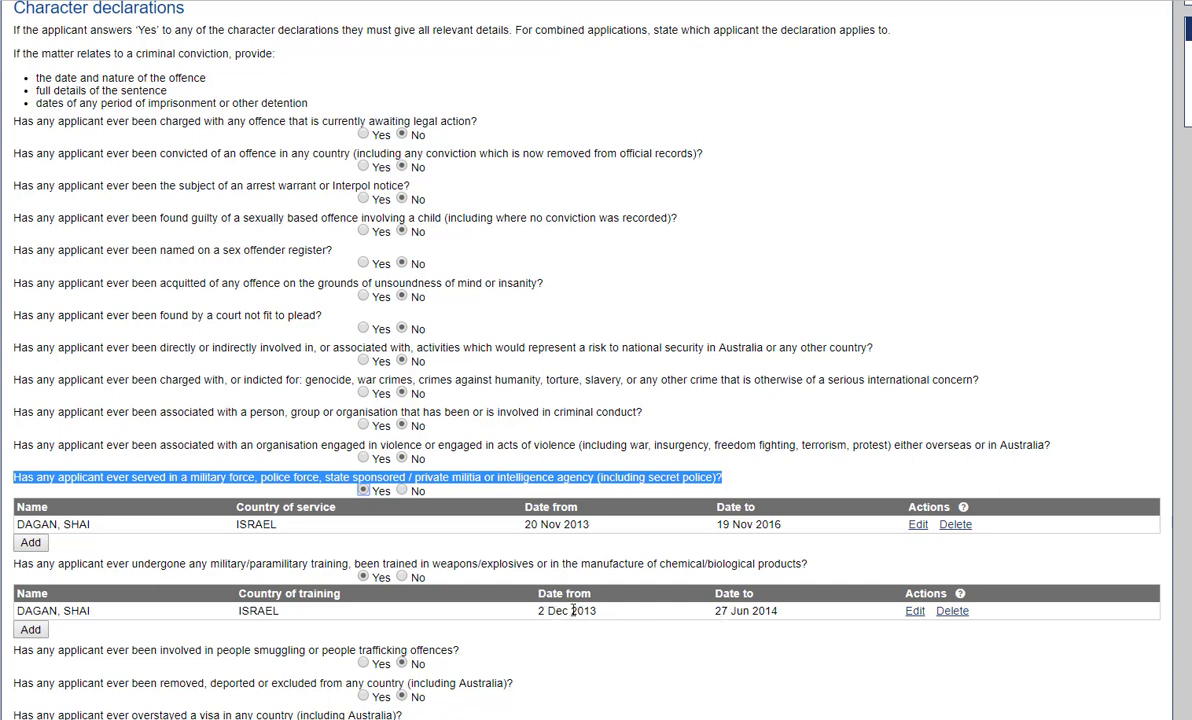
scroll(275, 630, "down", 1)
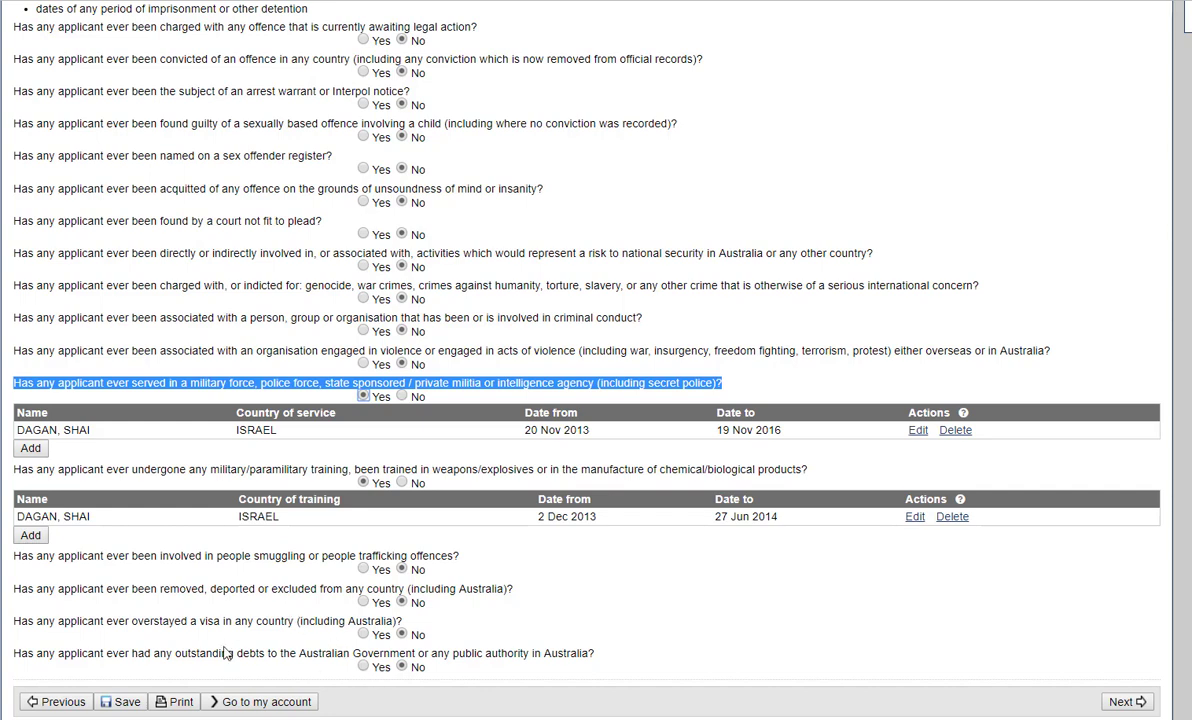
Continue to Visa history, preview the details boxes for all three questions, and set every answer back to No.
left_click(1127, 705)
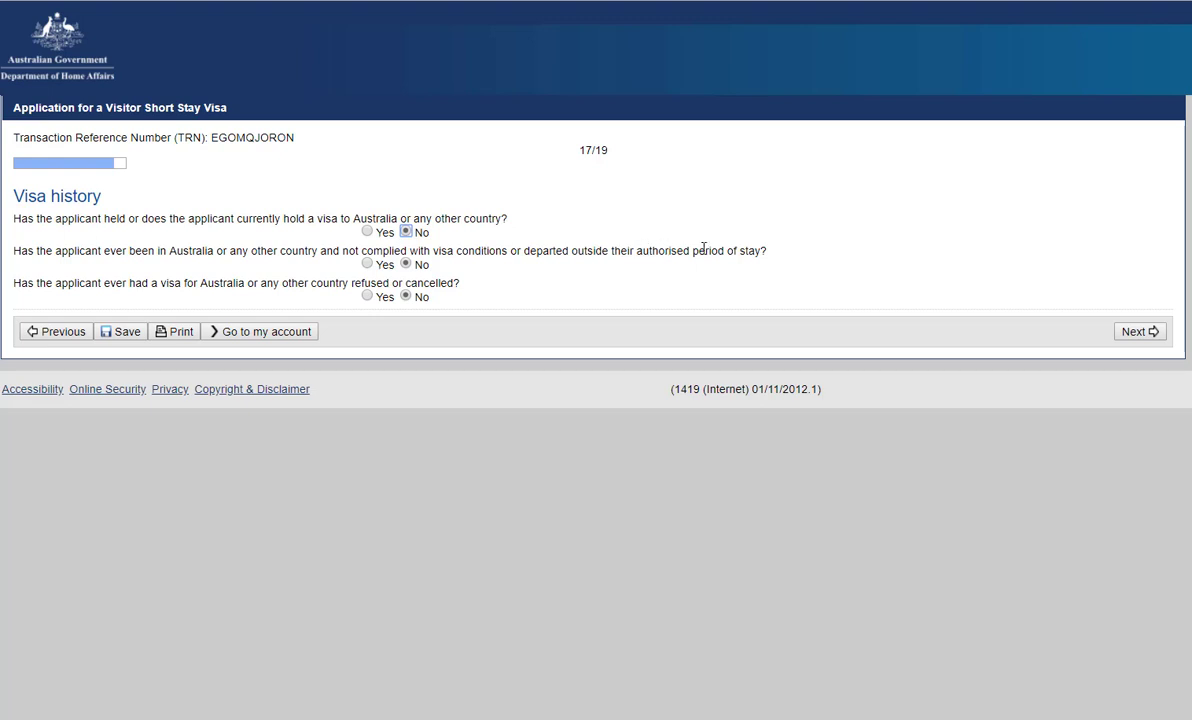
left_click(368, 296)
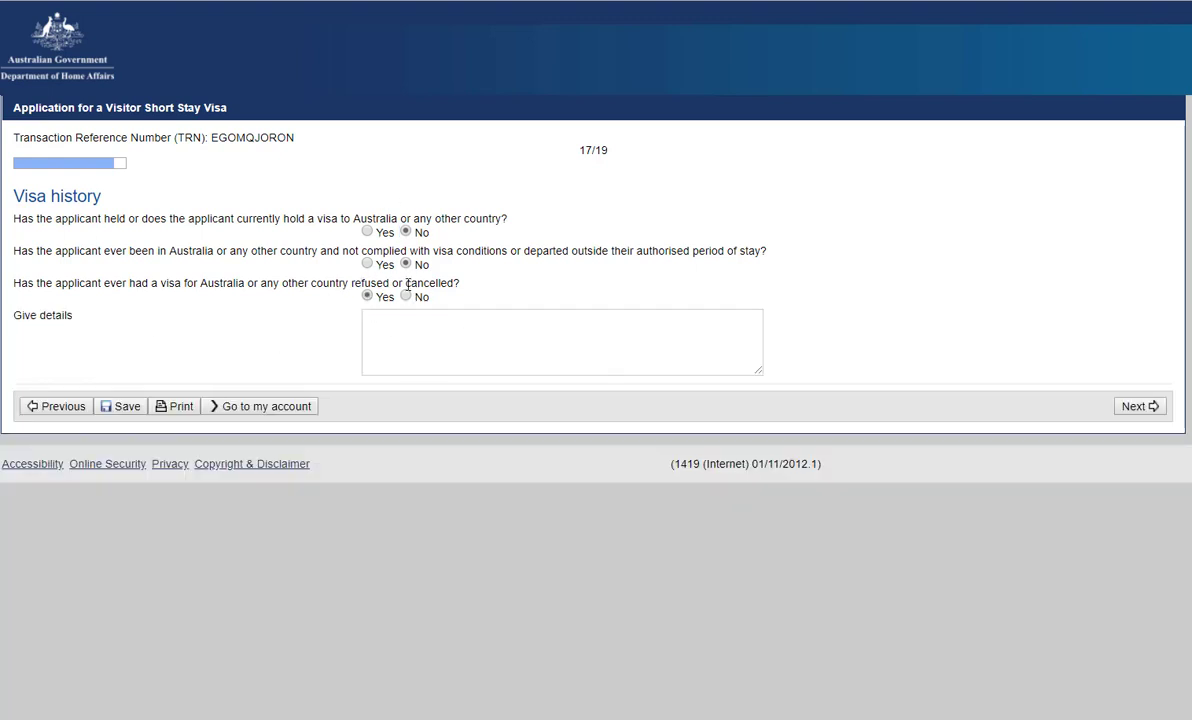
left_click(367, 264)
left_click(366, 232)
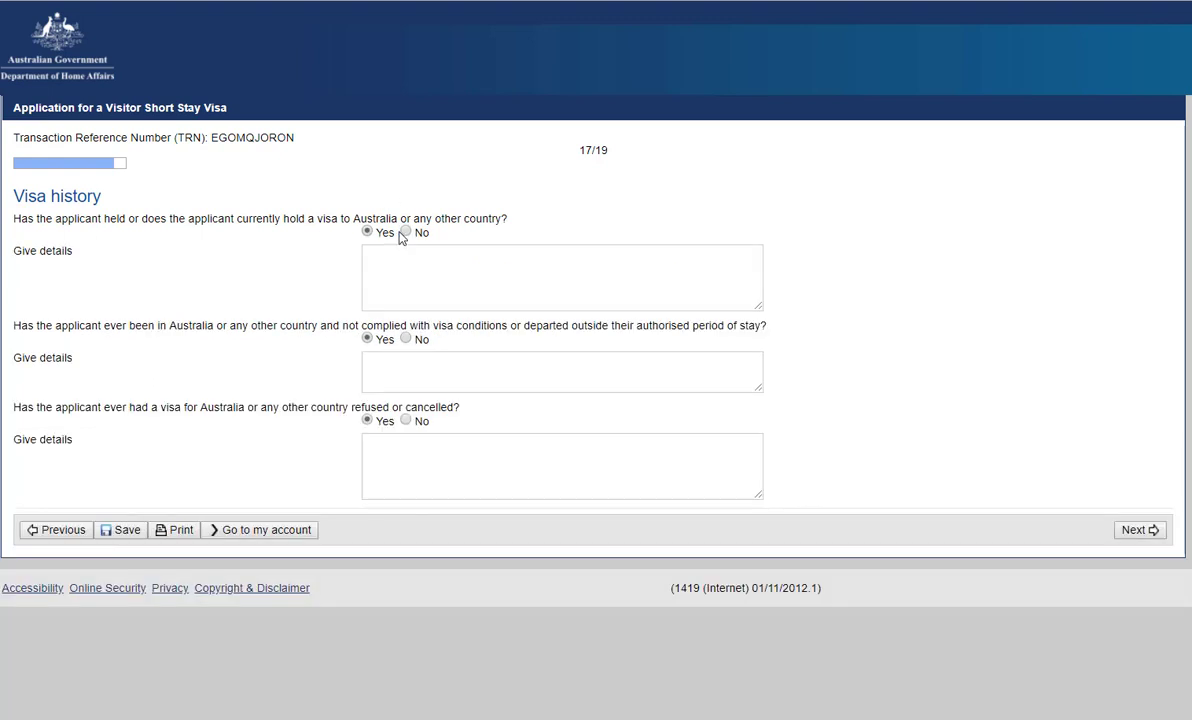
left_click(405, 232)
left_click(405, 264)
left_click(405, 296)
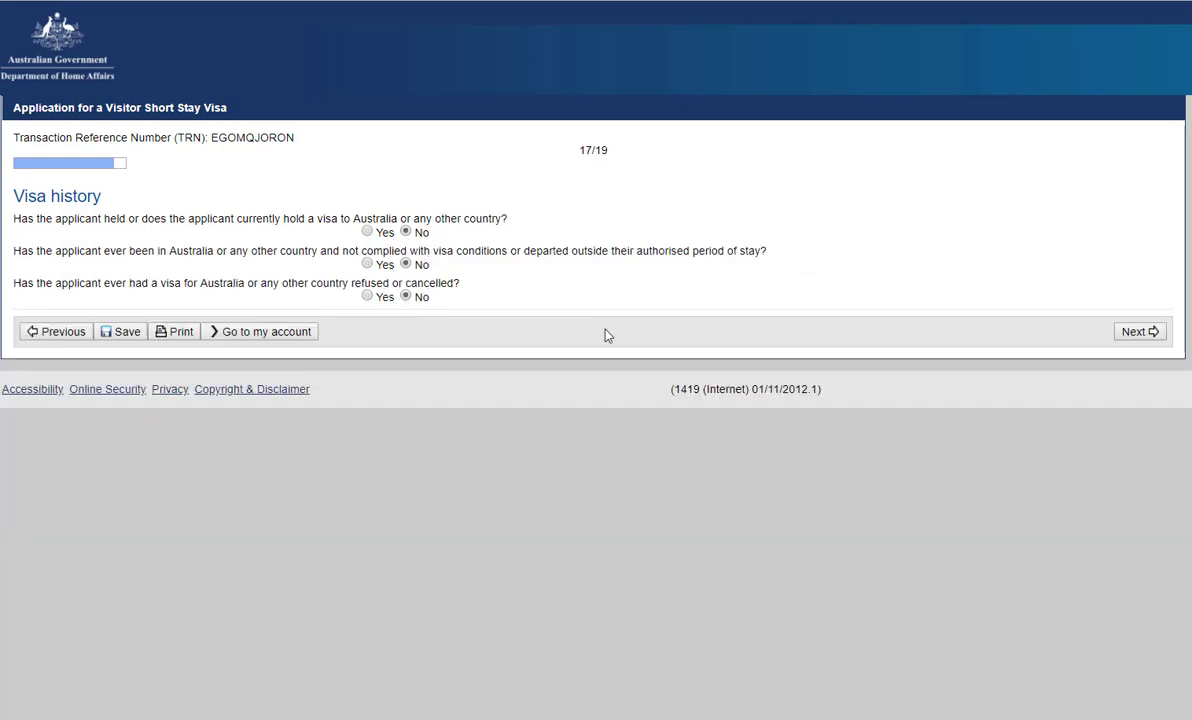
Continue to the final Declarations, highlight the statement on not studying or training for more than three months, and review the remaining statements.
left_click(1143, 334)
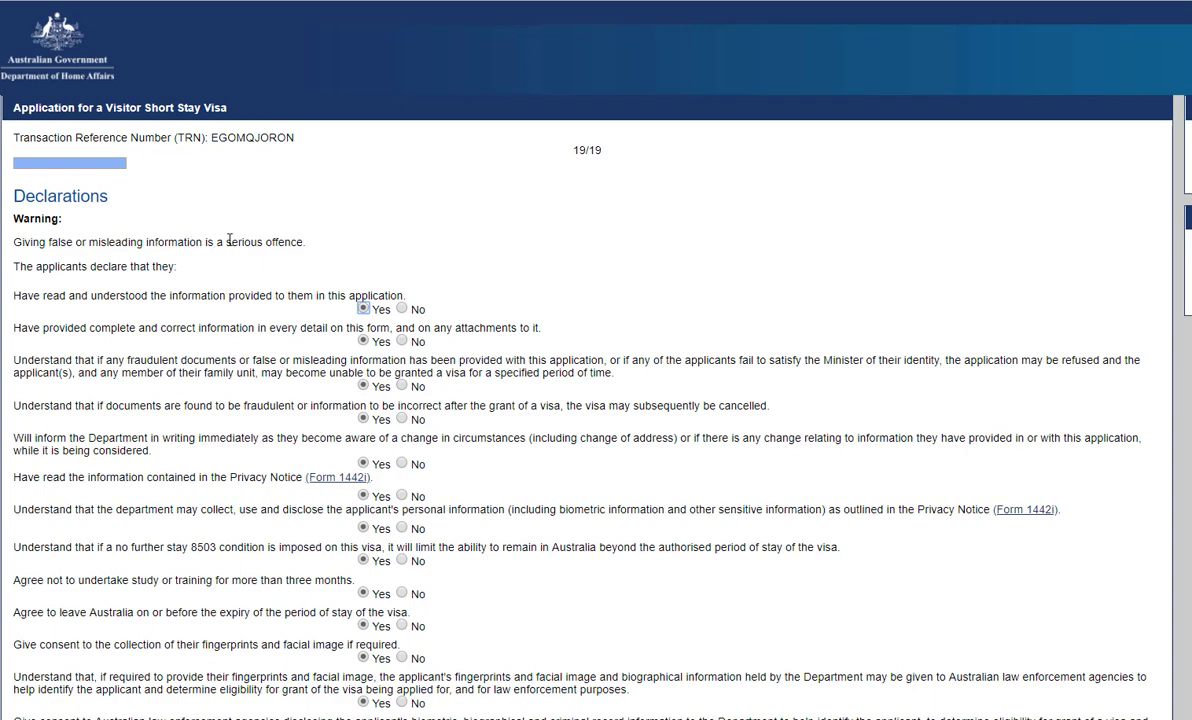
scroll(236, 260, "down", 1)
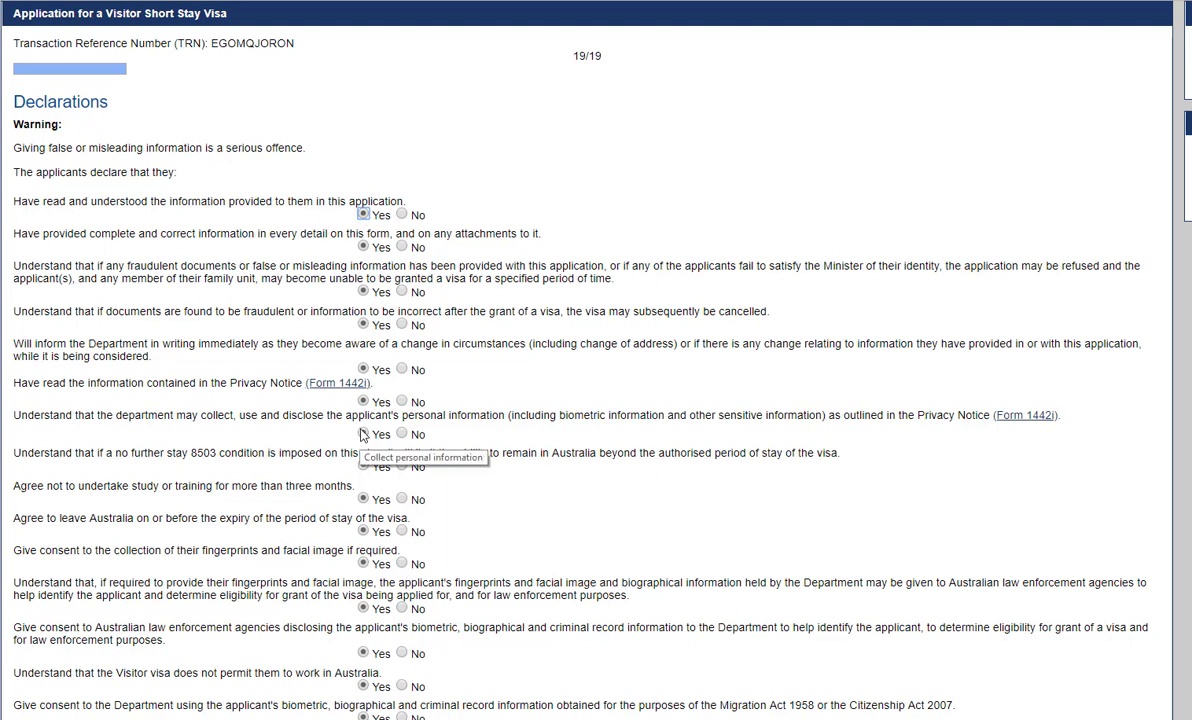
triple_click(131, 487)
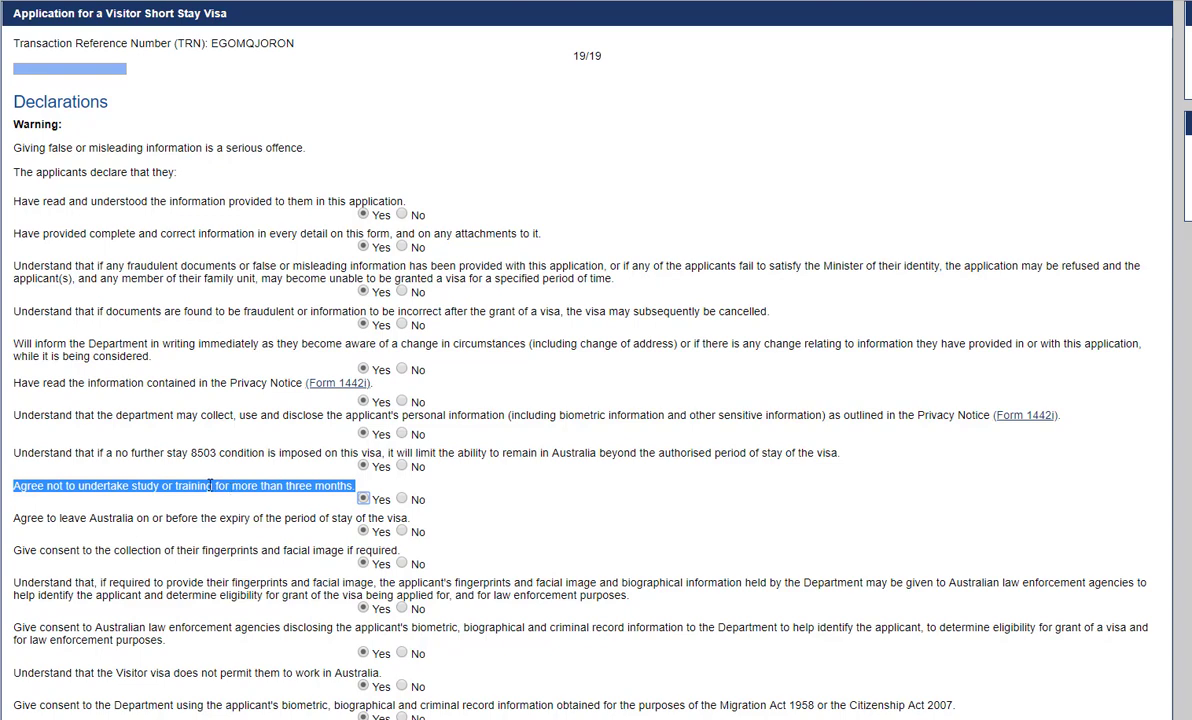
left_click(401, 499)
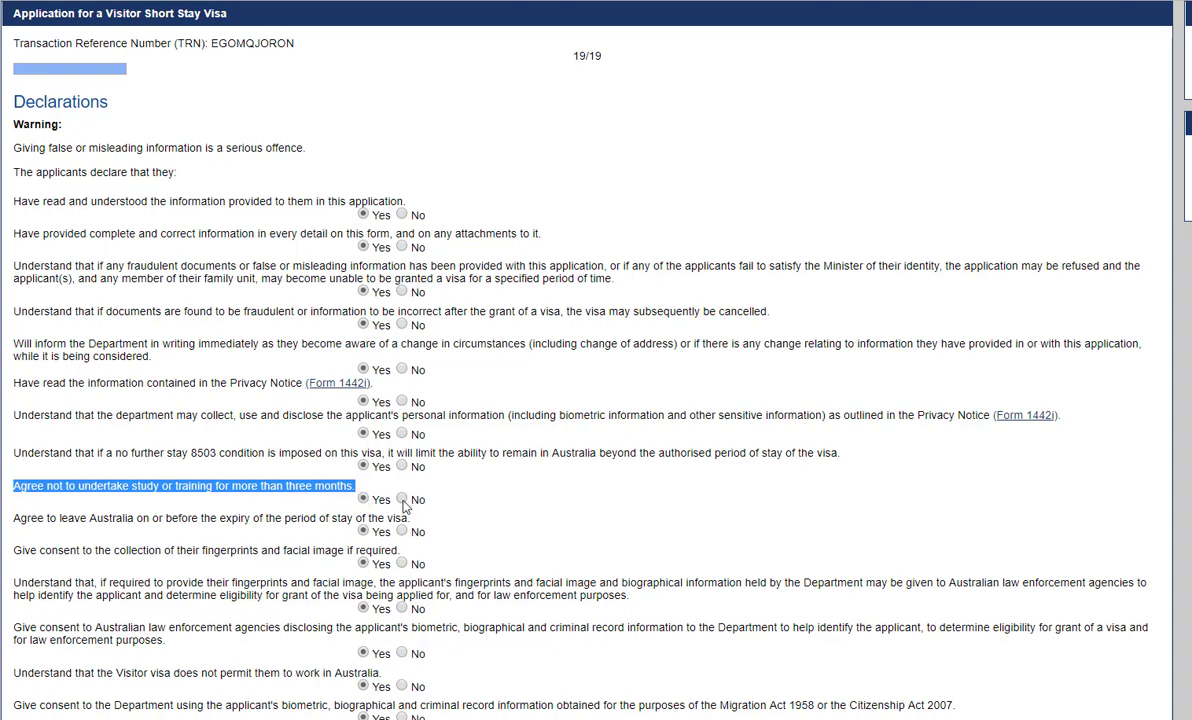
left_click(330, 489)
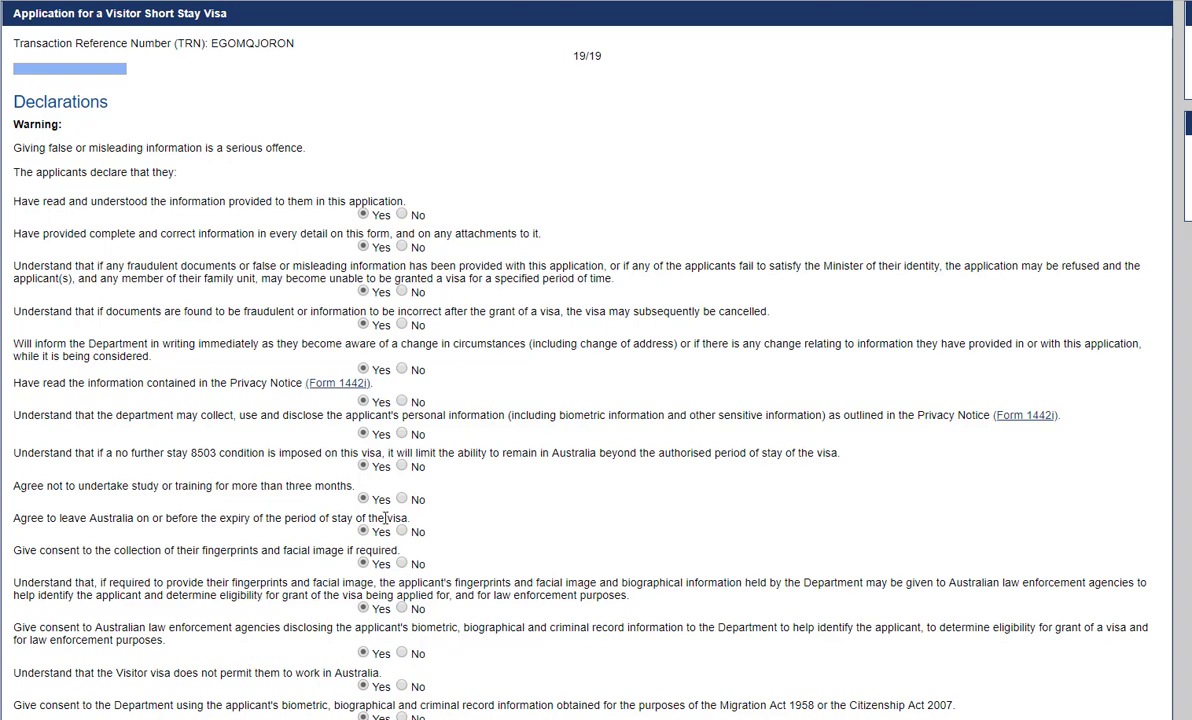
scroll(310, 485, "down", 2)
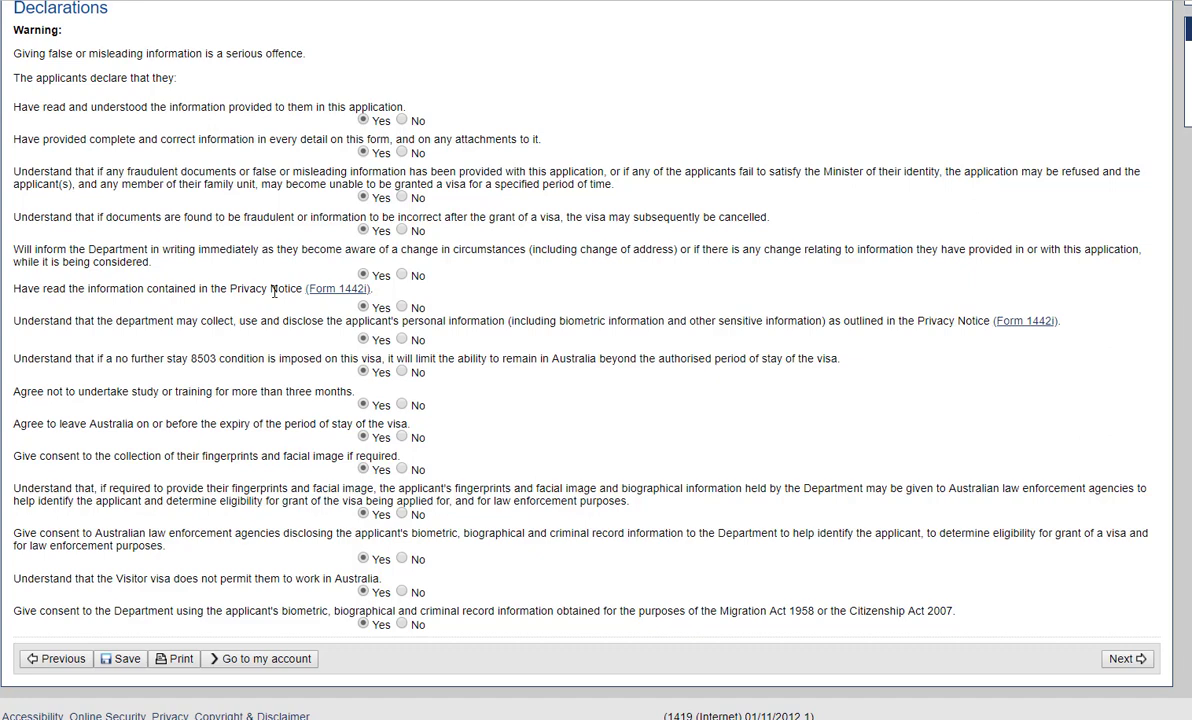
Continue to the Review Page and look through the application summary down to the Declarations section.
left_click(1131, 663)
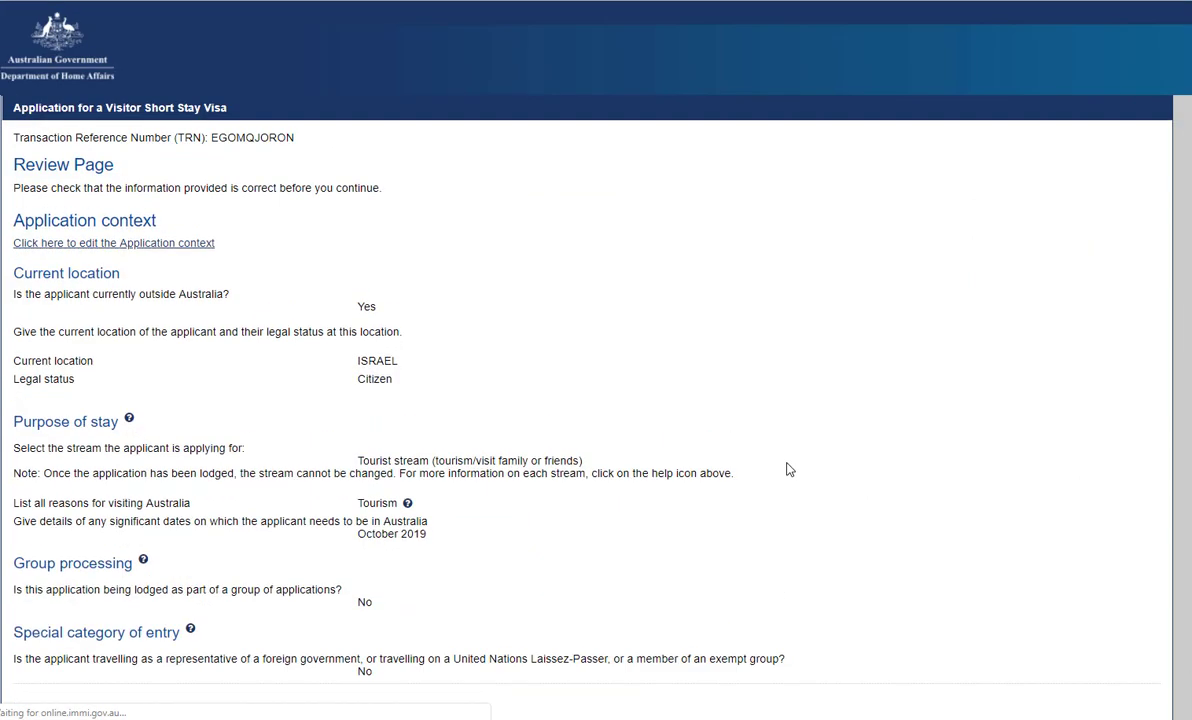
scroll(391, 239, "down", 3)
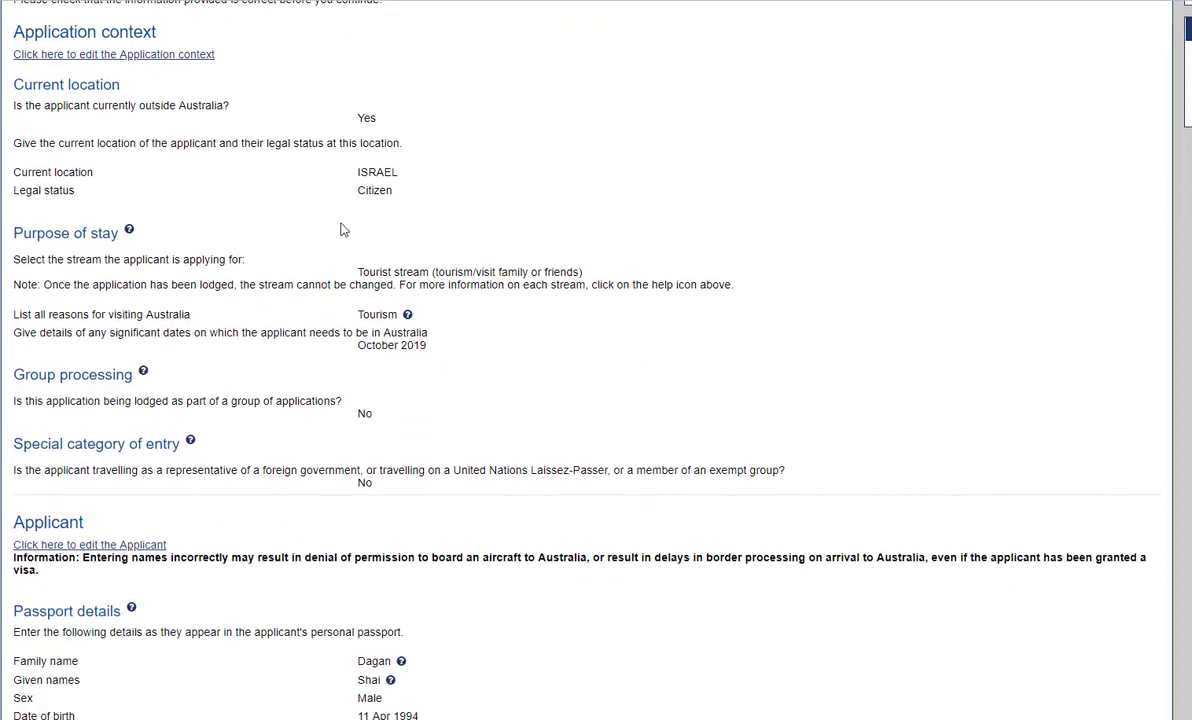
scroll(266, 402, "down", 10)
scroll(282, 500, "down", 15)
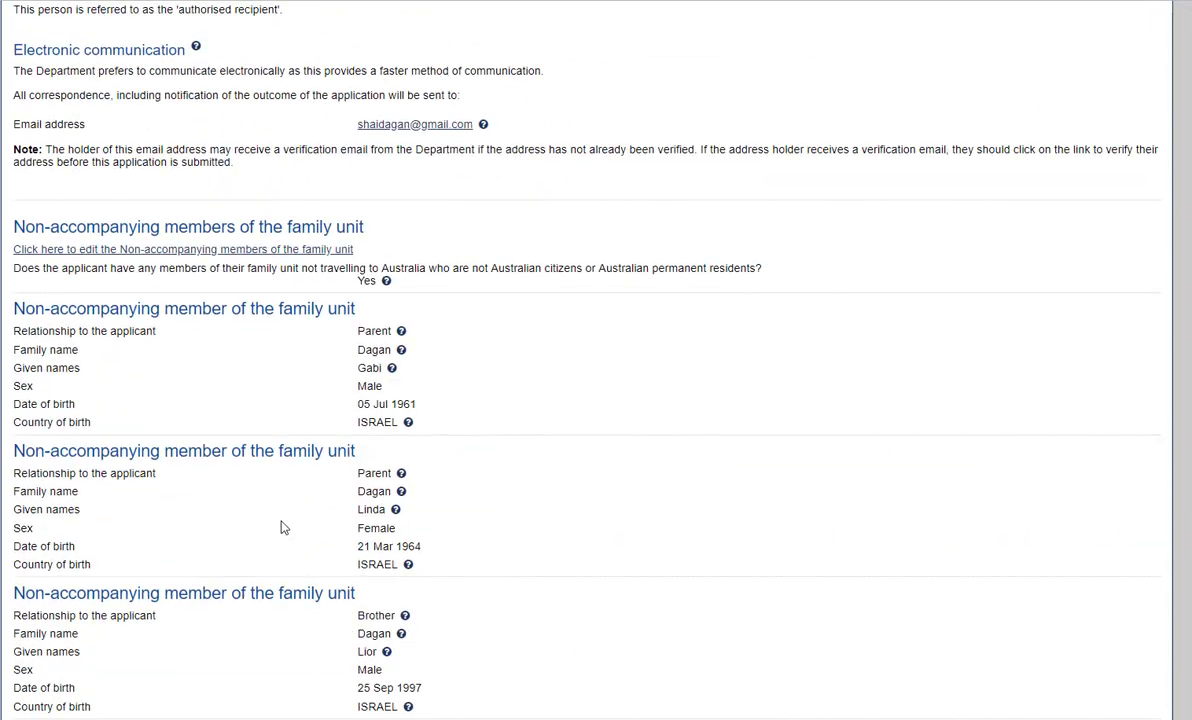
scroll(282, 527, "down", 2)
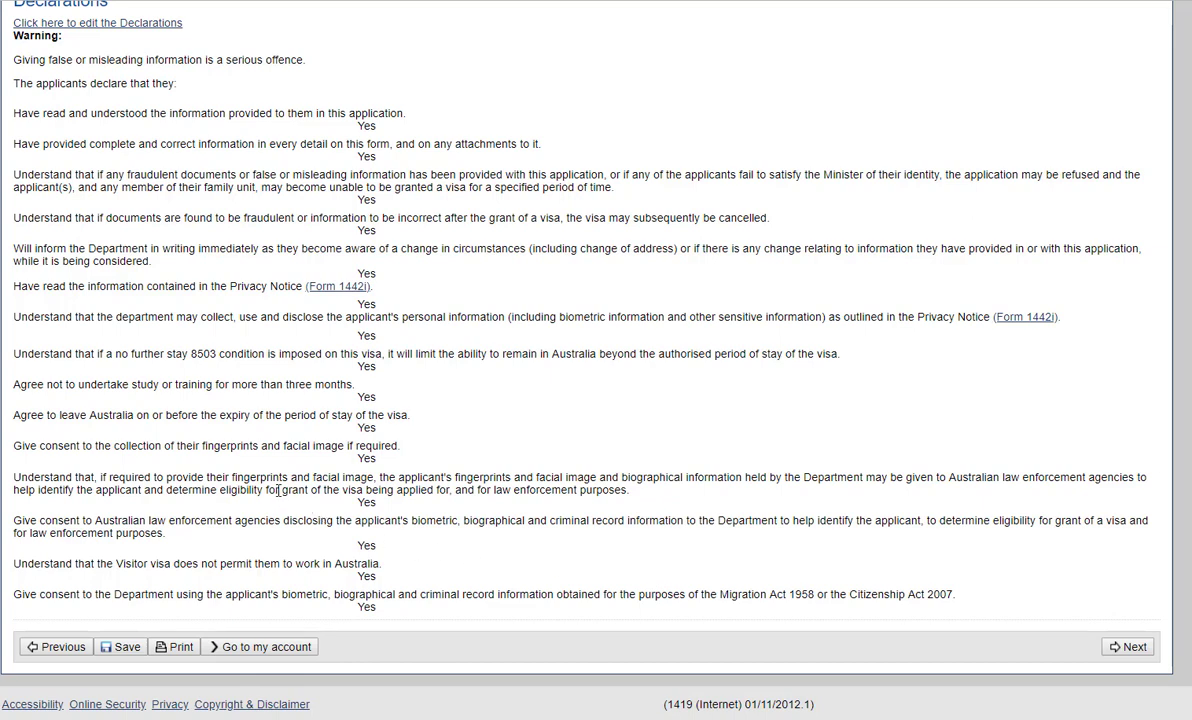
scroll(166, 478, "up", 3)
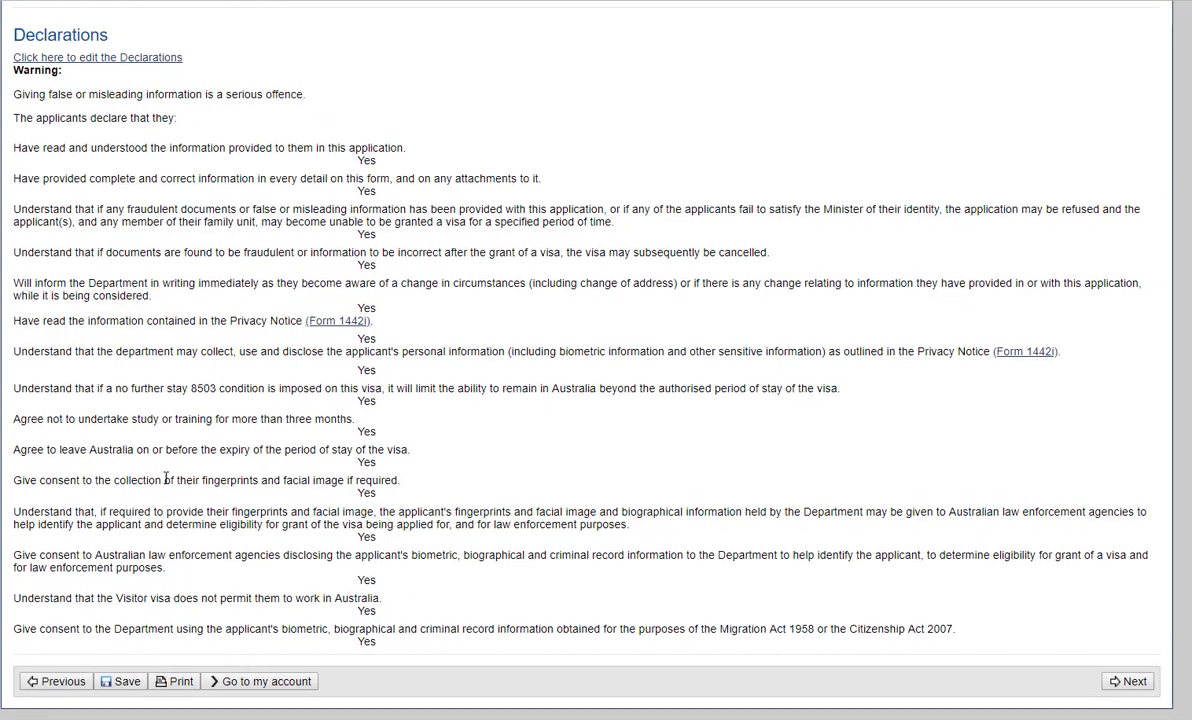
scroll(200, 482, "up", 1)
scroll(580, 492, "down", 5)
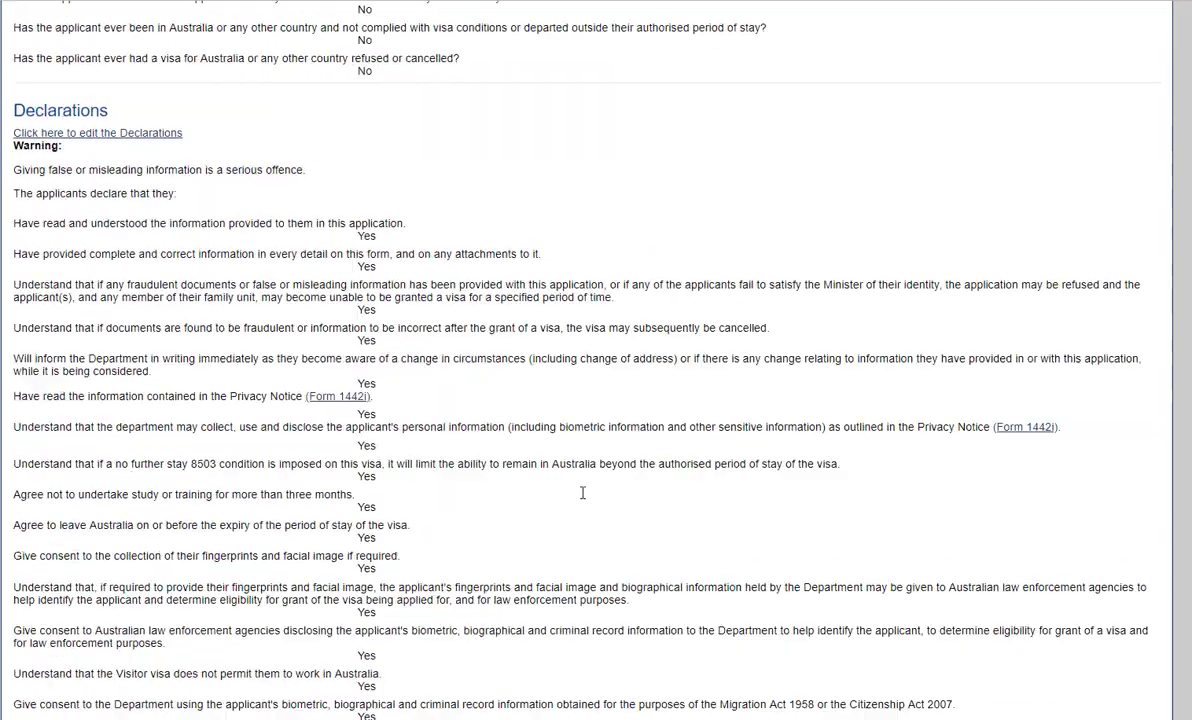
Continue to Attach documents, review the required and recommended documents, and expand the Travel Document section.
left_click(1128, 648)
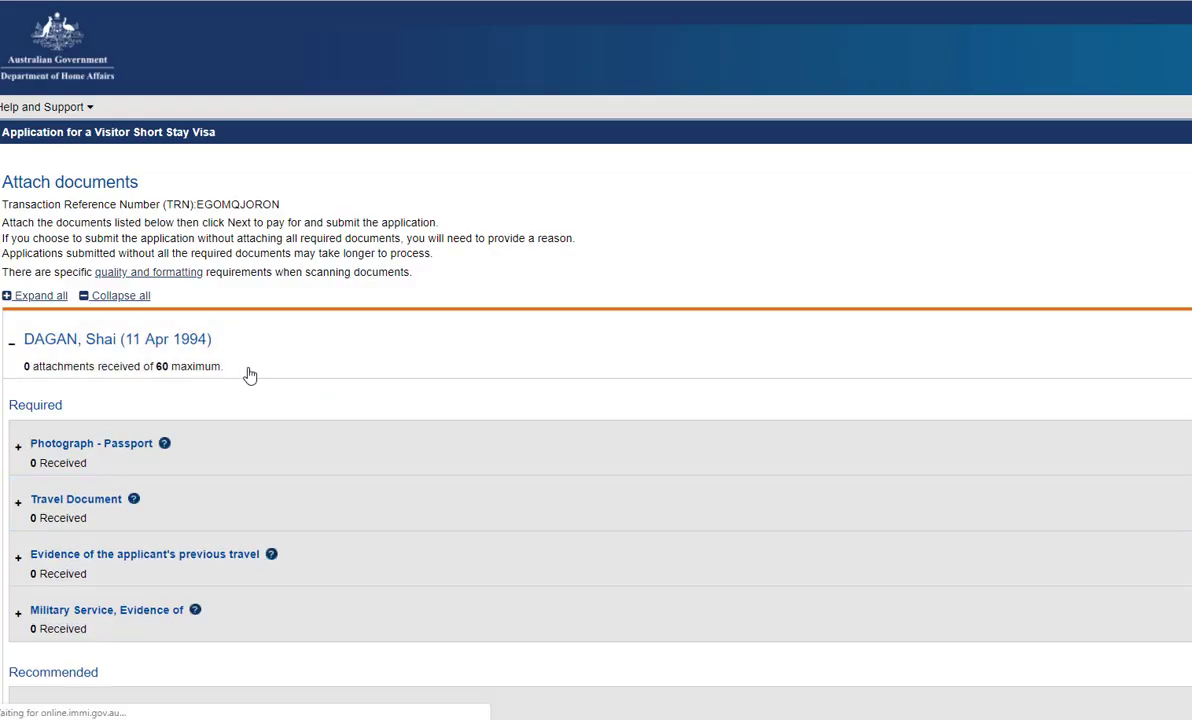
scroll(120, 430, "down", 2)
scroll(203, 396, "down", 2)
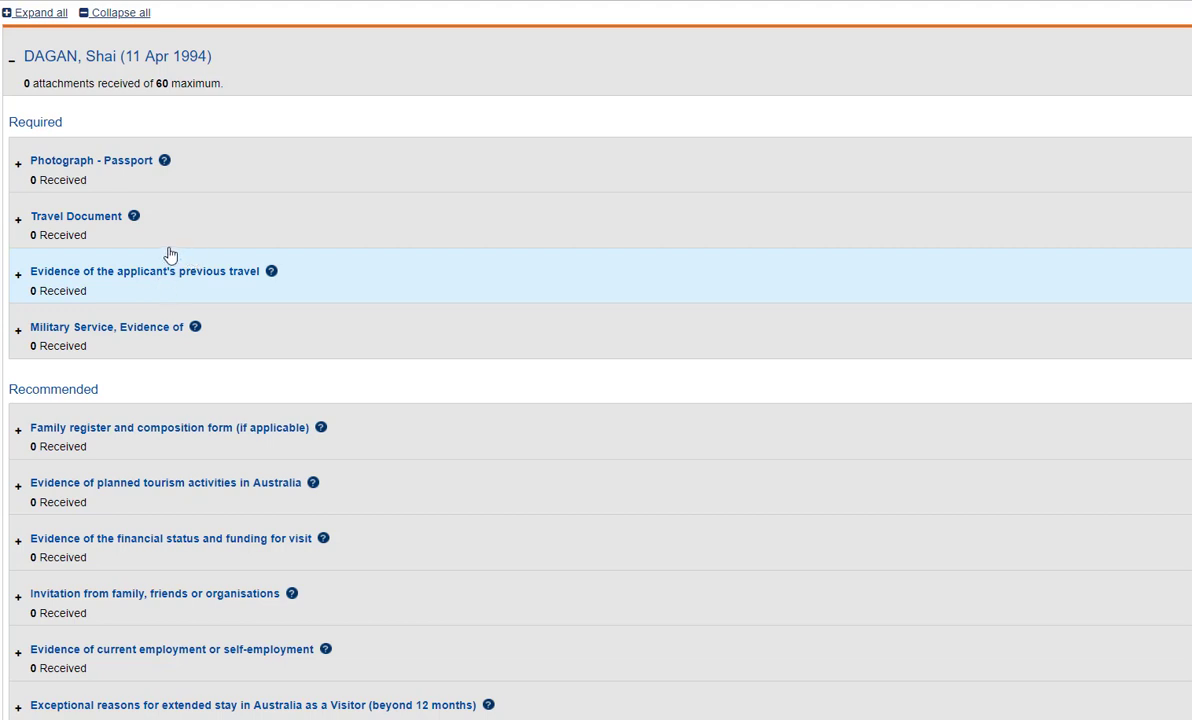
left_click(101, 235)
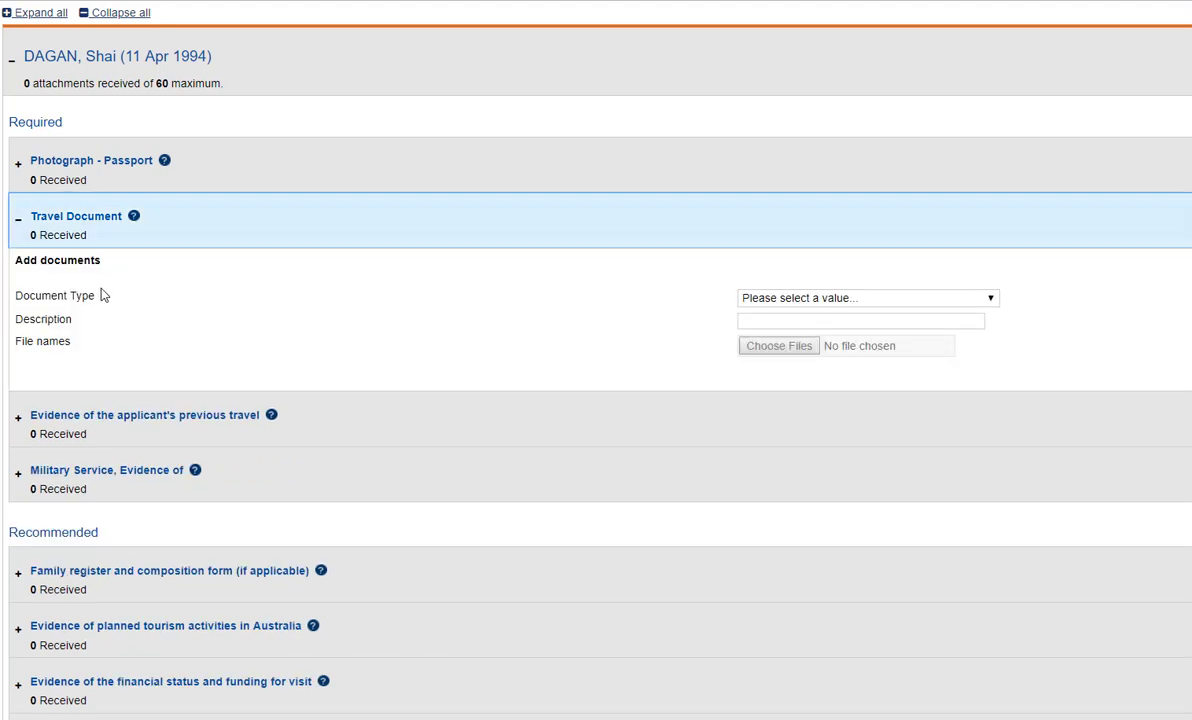
Pick a document type in the Travel Document section and expand the Photograph - Passport section.
left_click(766, 298)
left_click(810, 328)
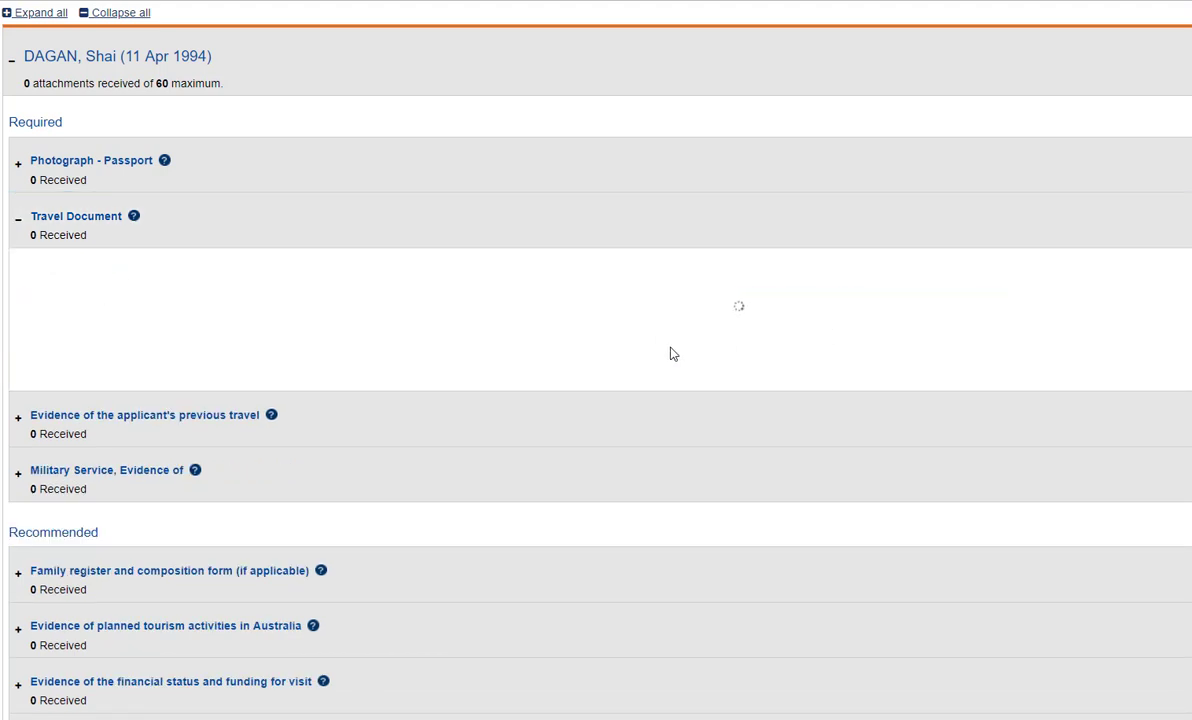
left_click(58, 162)
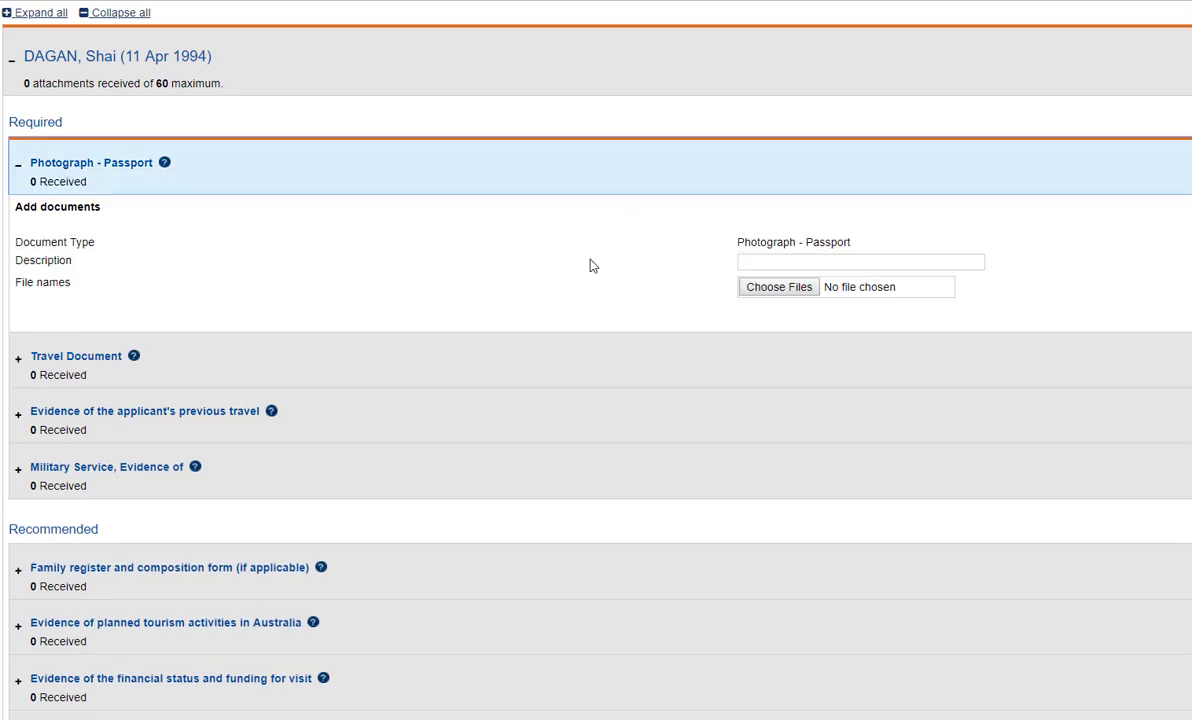
Expand Evidence of current employment or self-employment, review its document type options, and collapse the section again.
scroll(128, 258, "down", 3)
left_click(280, 517)
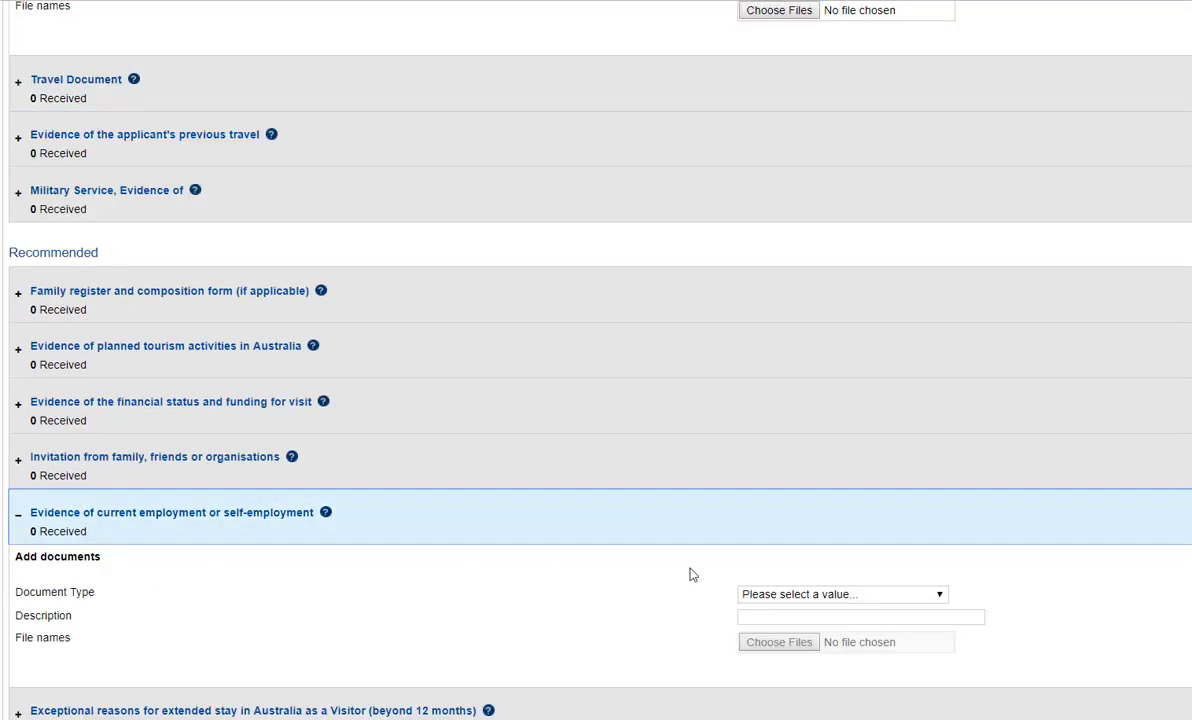
scroll(770, 540, "down", 2)
left_click(857, 503)
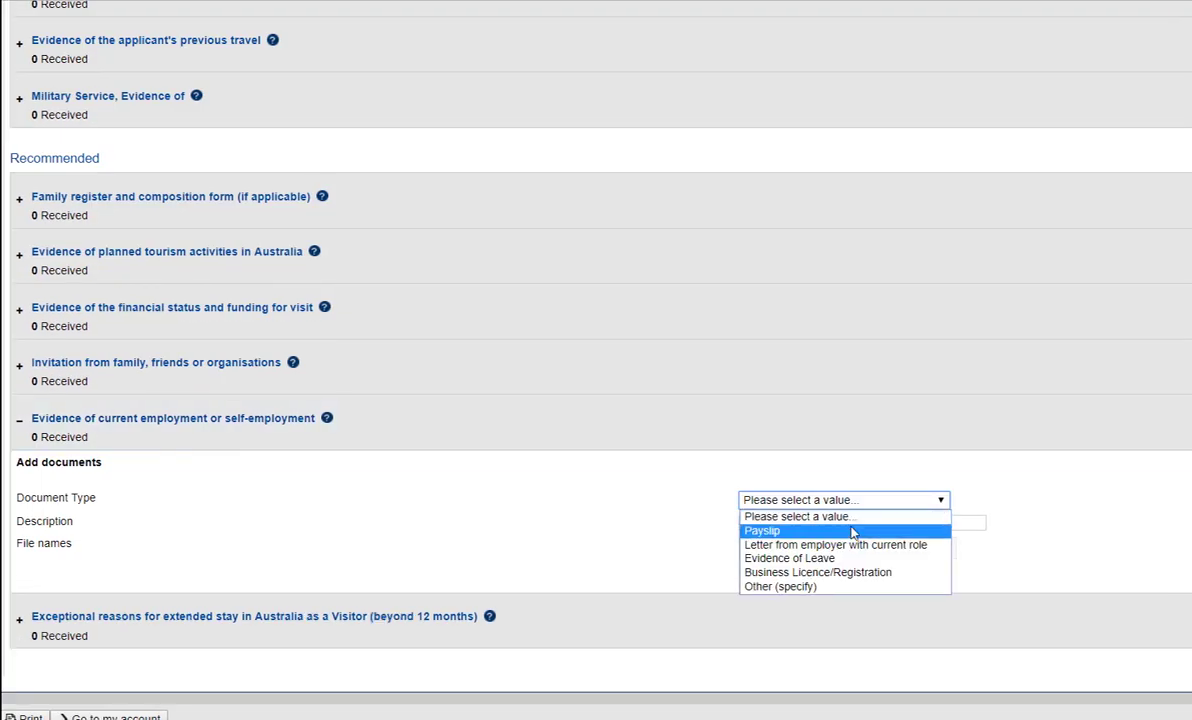
left_click(155, 425)
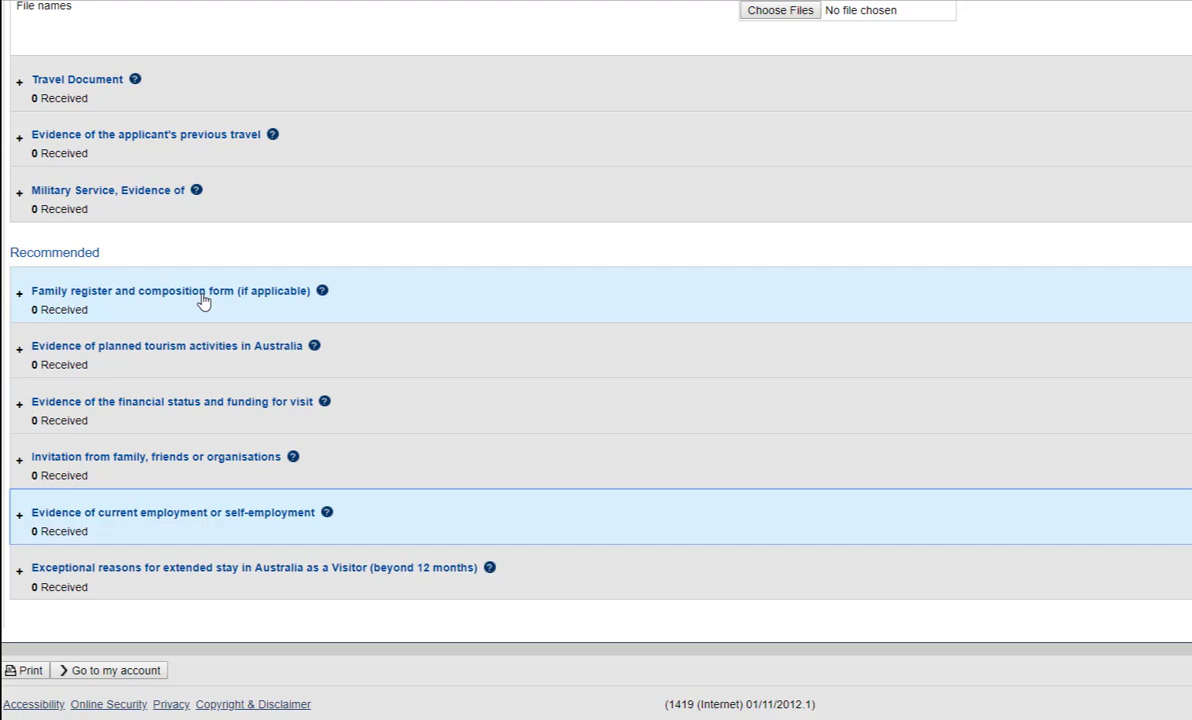
Expand Evidence of planned tourism activities in Australia and review its document type options without choosing one.
left_click(218, 346)
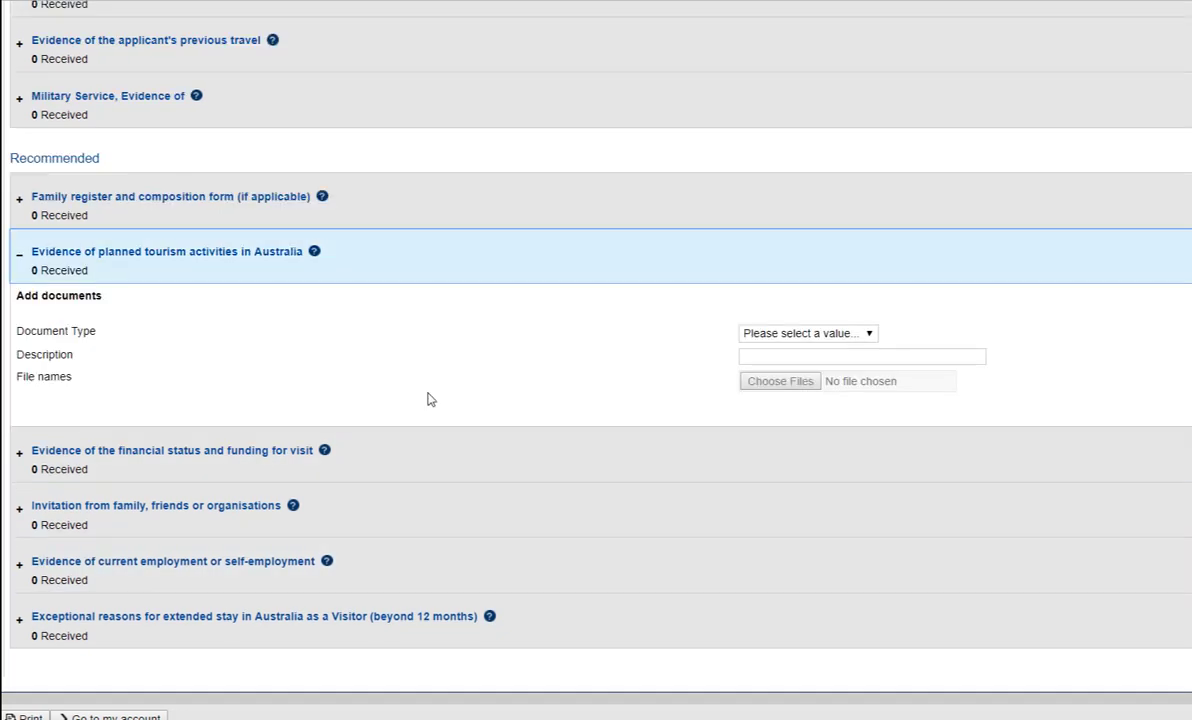
left_click(790, 333)
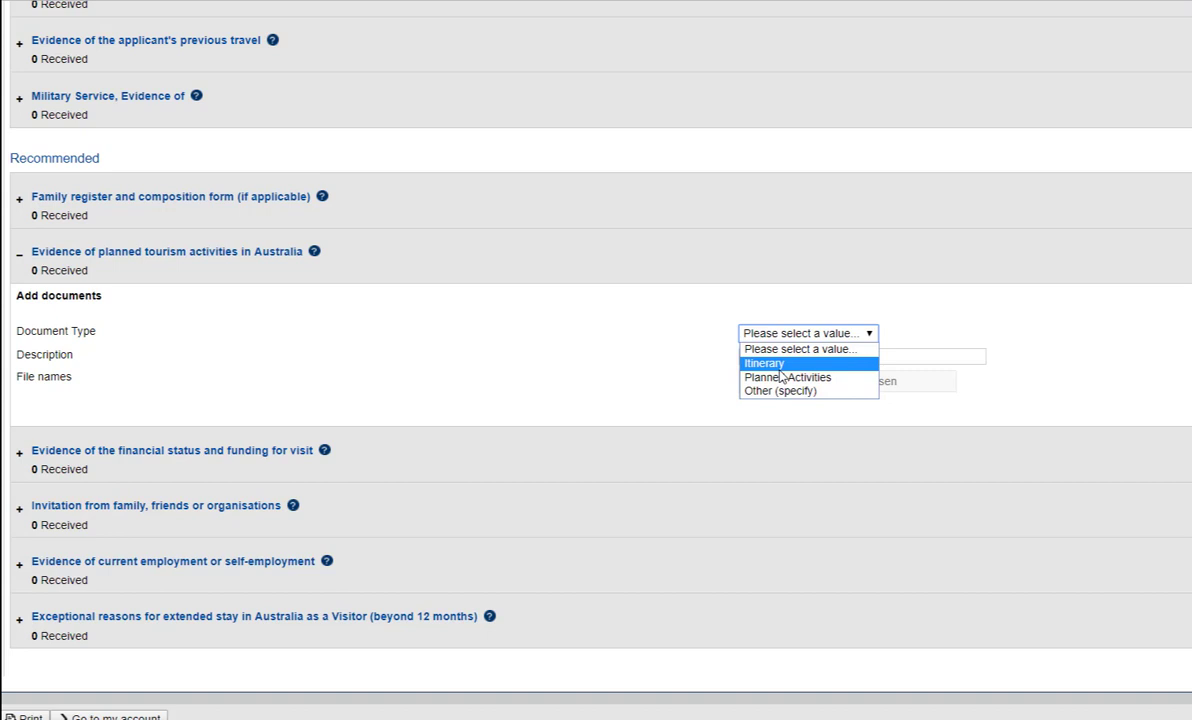
left_click(768, 333)
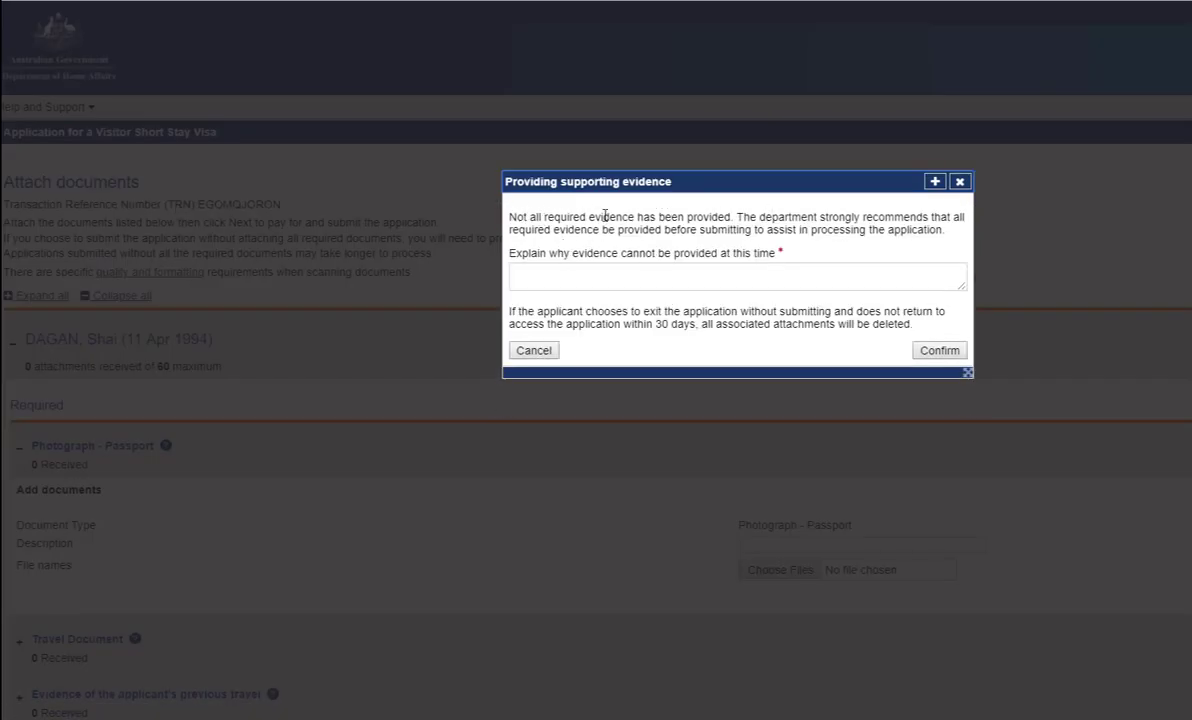
Examine the explanation field for missing evidence in the Providing supporting evidence dialog, cancel the dialog, and return to the required documents.
left_click(642, 271)
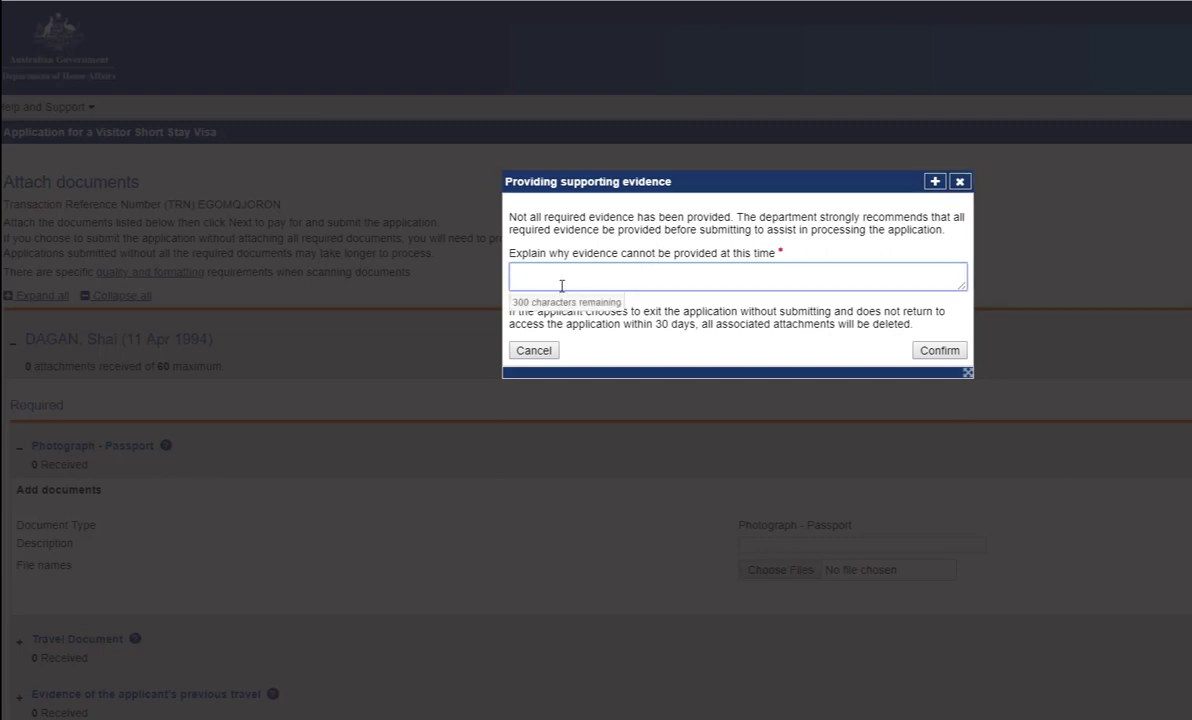
left_click(536, 350)
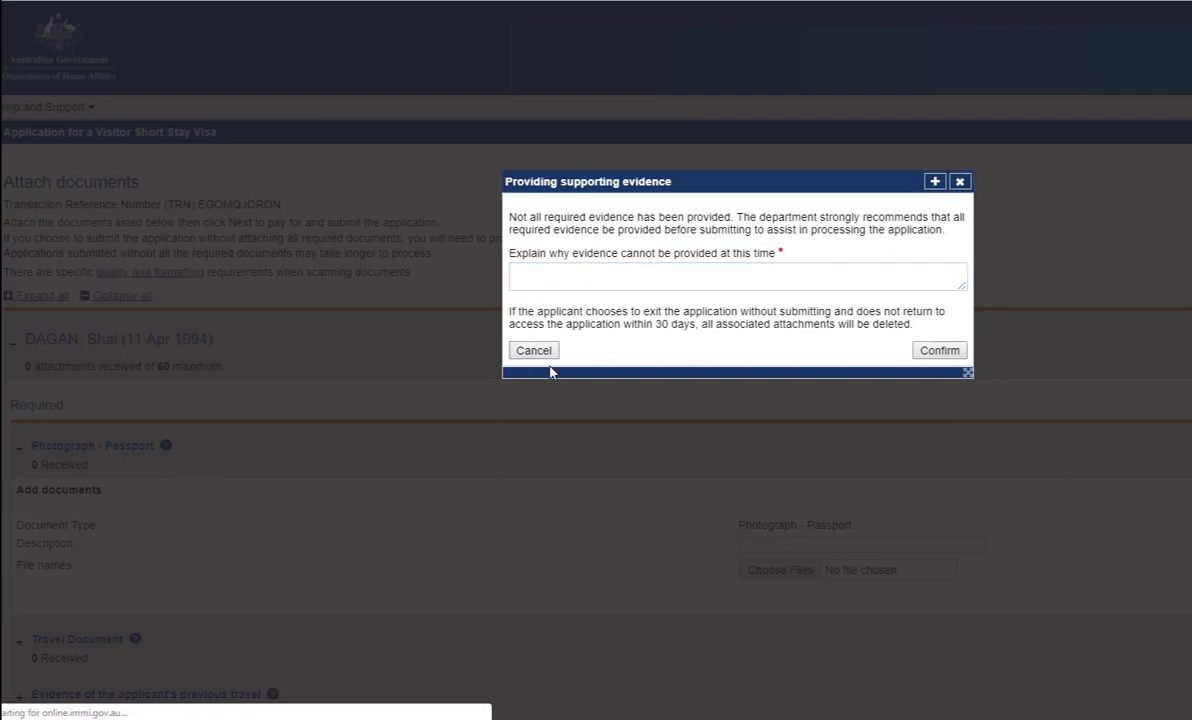
scroll(354, 399, "down", 2)
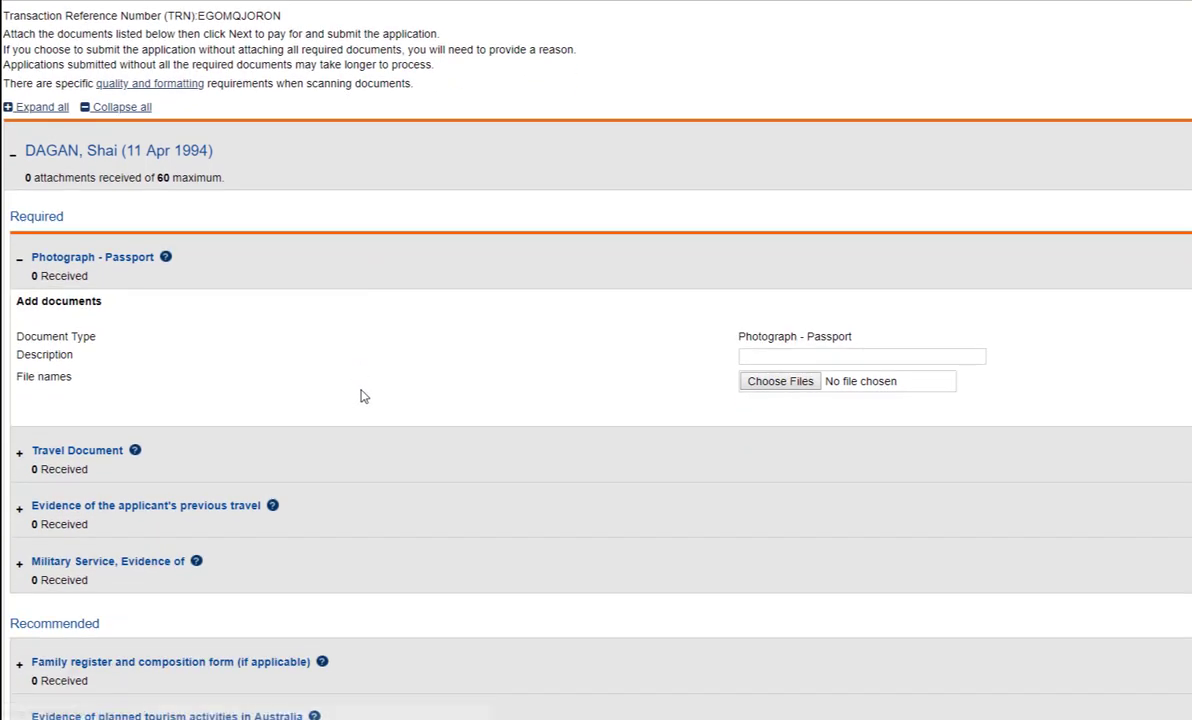
scroll(356, 400, "down", 1)
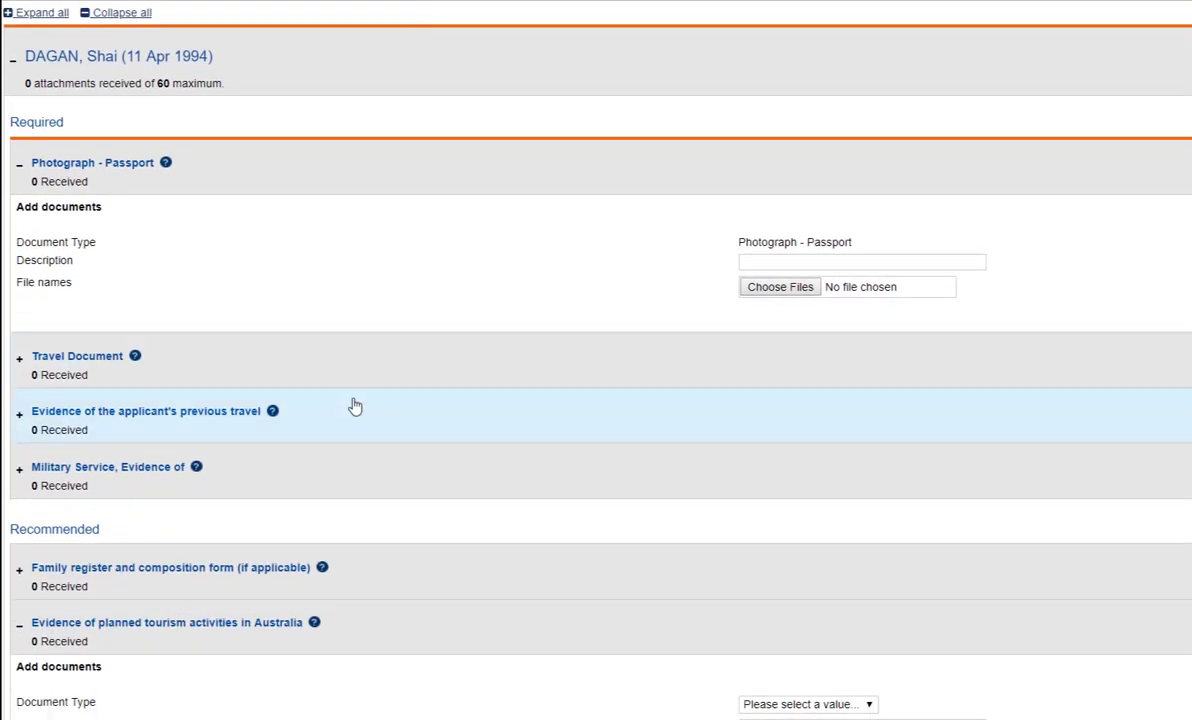